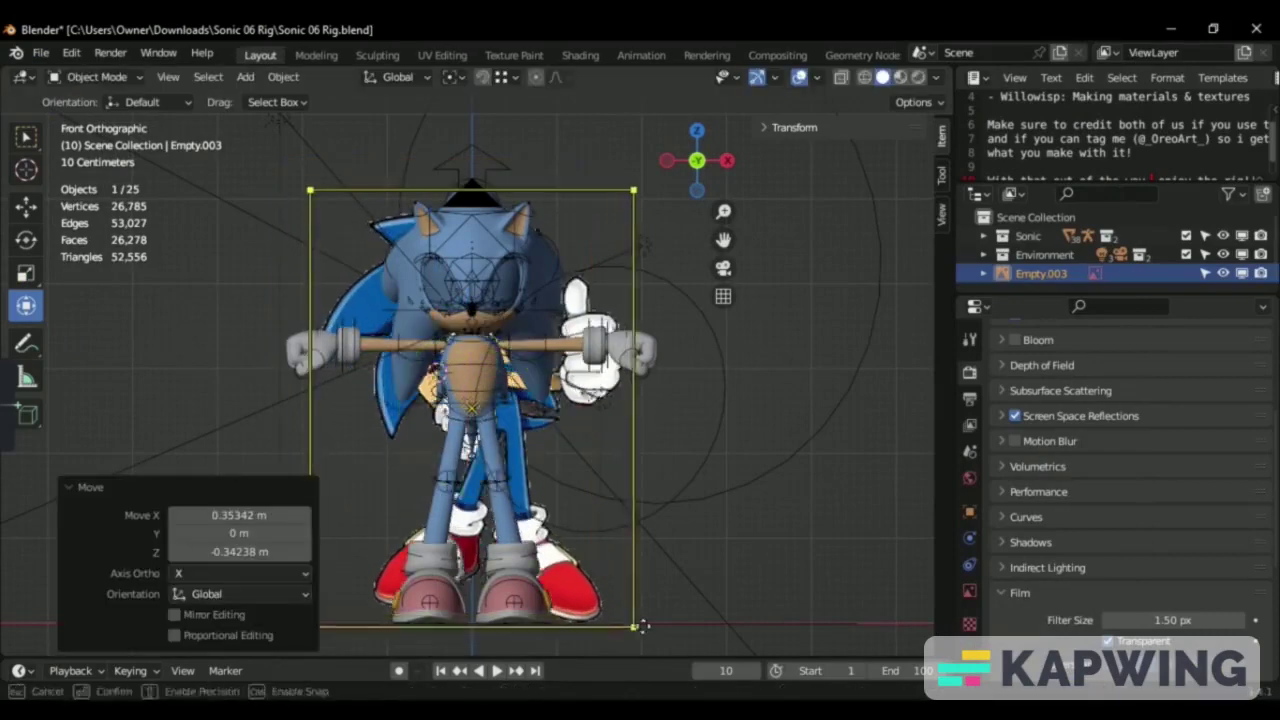
# Align the thumbs-up Sonic reference image with the rig, check it from the side, and return to camera view.
pyautogui.moveTo(543, 428); pyautogui.dragTo(452, 370)
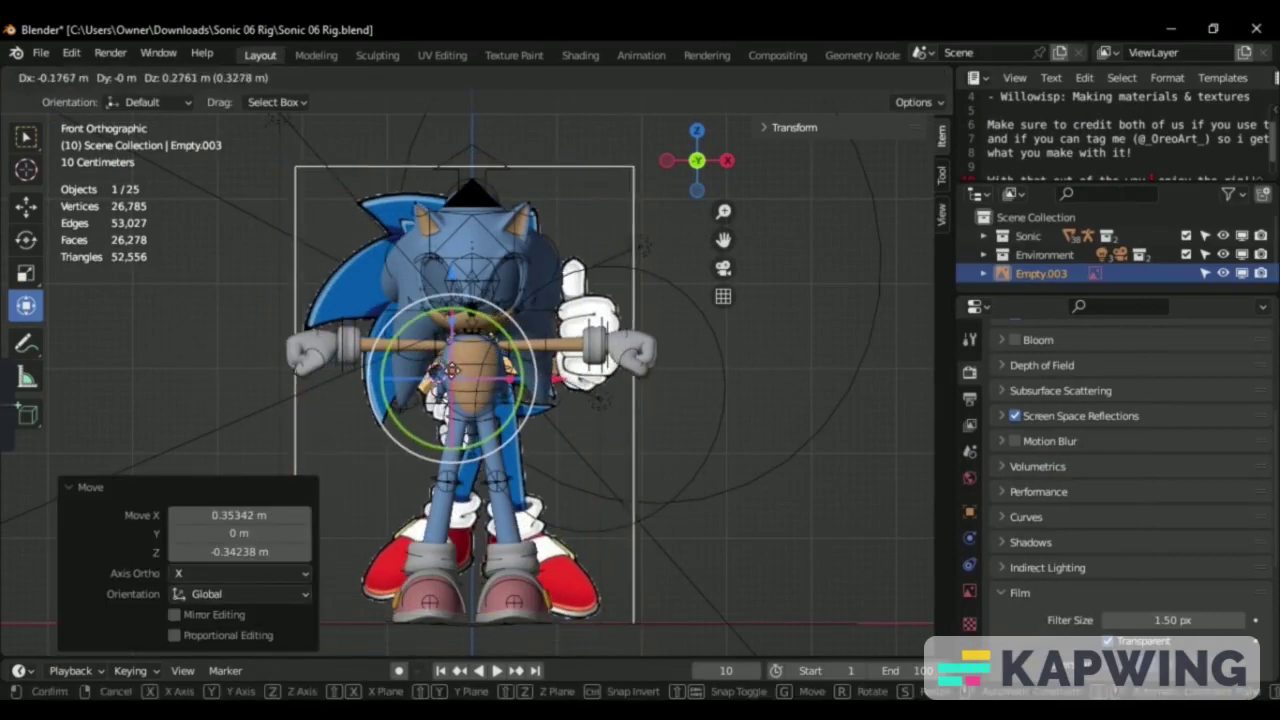
pyautogui.moveTo(470, 380); pyautogui.dragTo(676, 343, button='middle')
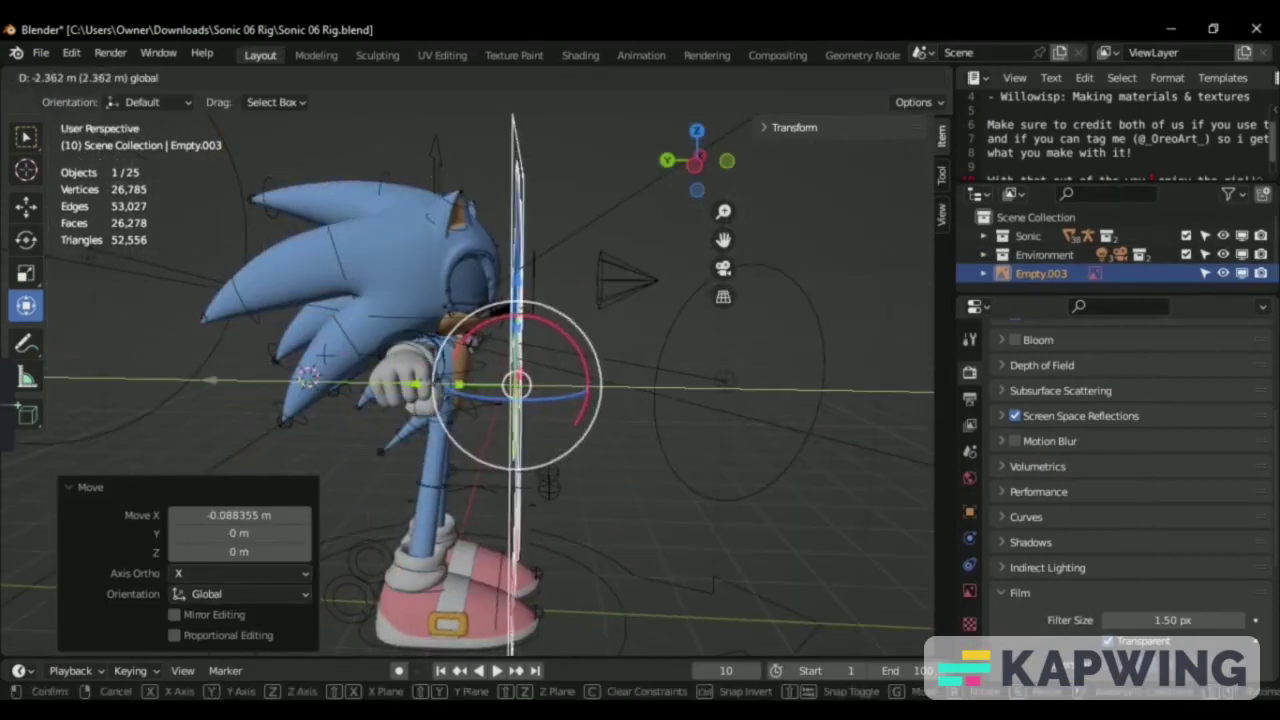
pyautogui.press('KP_0')
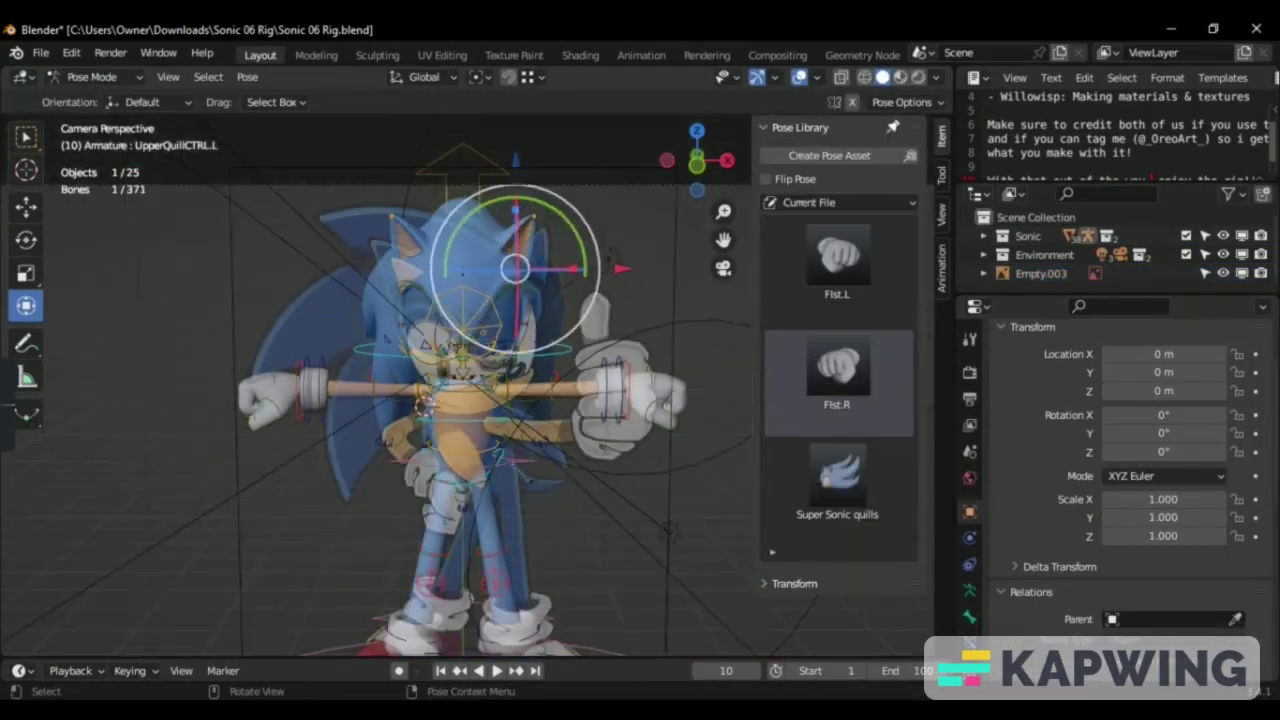
# Rotate the pelvis, tail and back bones in Pose Mode to follow the thumbs-up reference.
pyautogui.press('r')
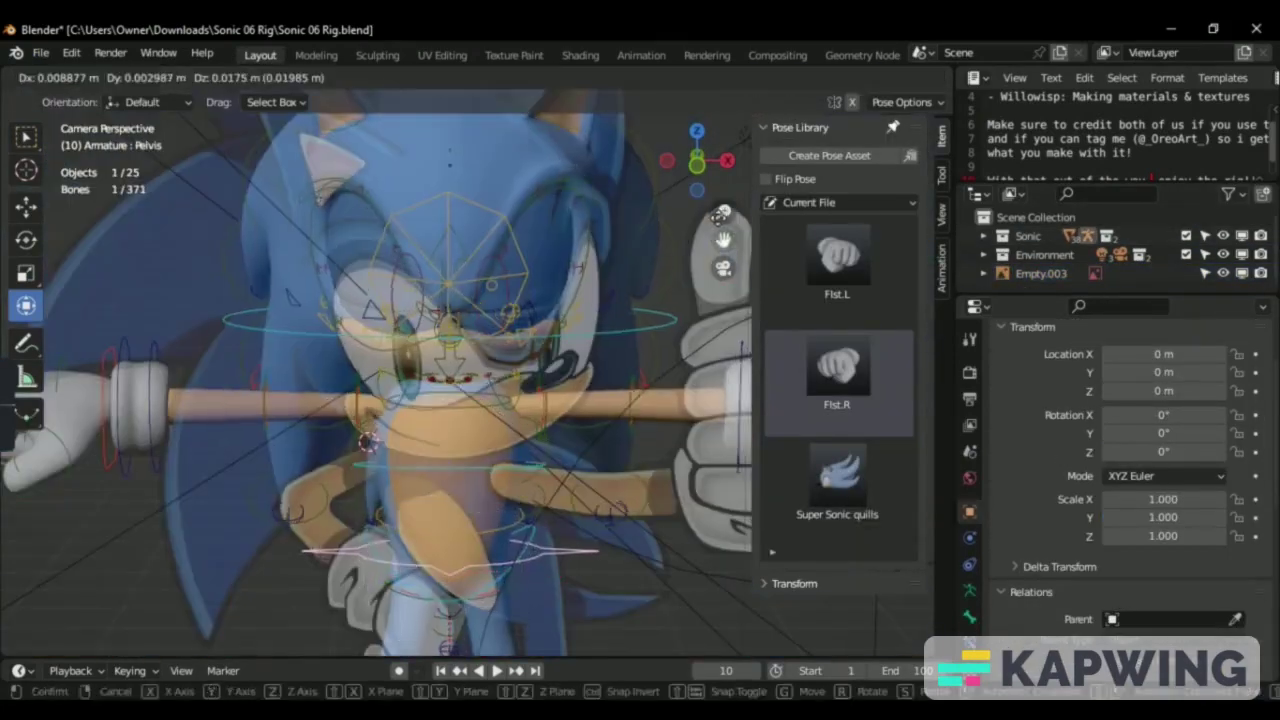
pyautogui.press('r')
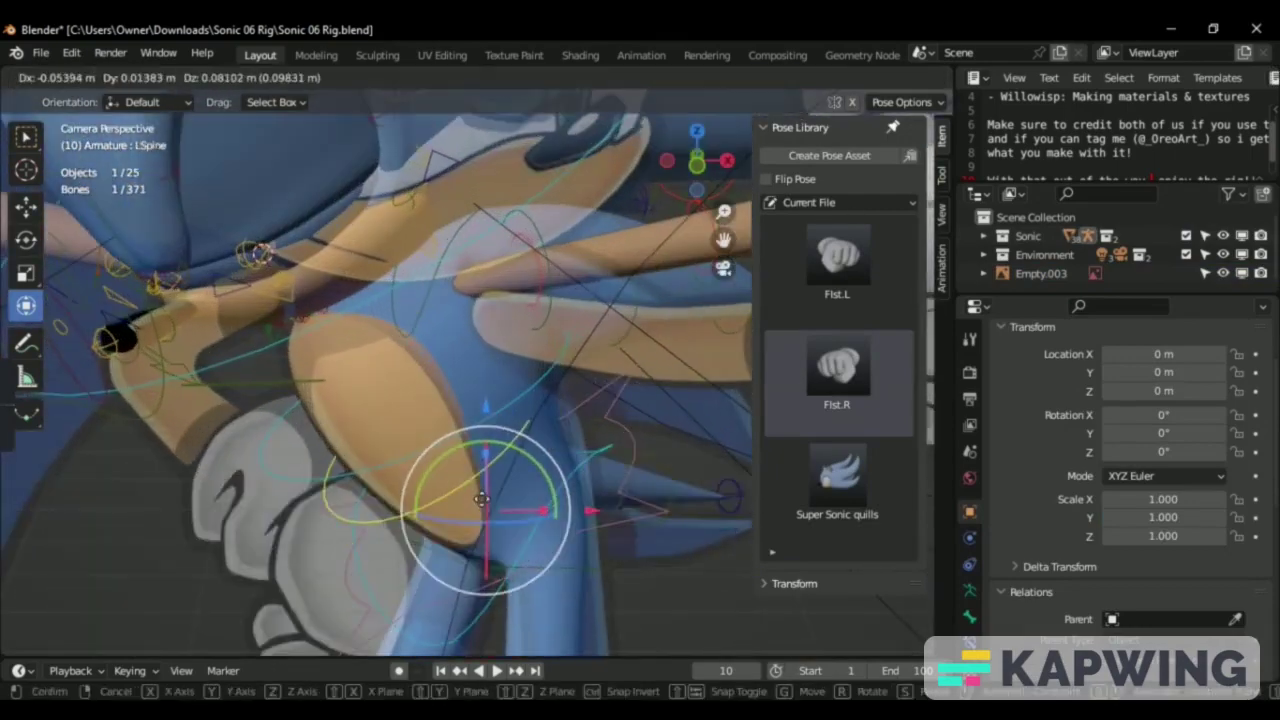
pyautogui.press('r')
pyautogui.press('r')
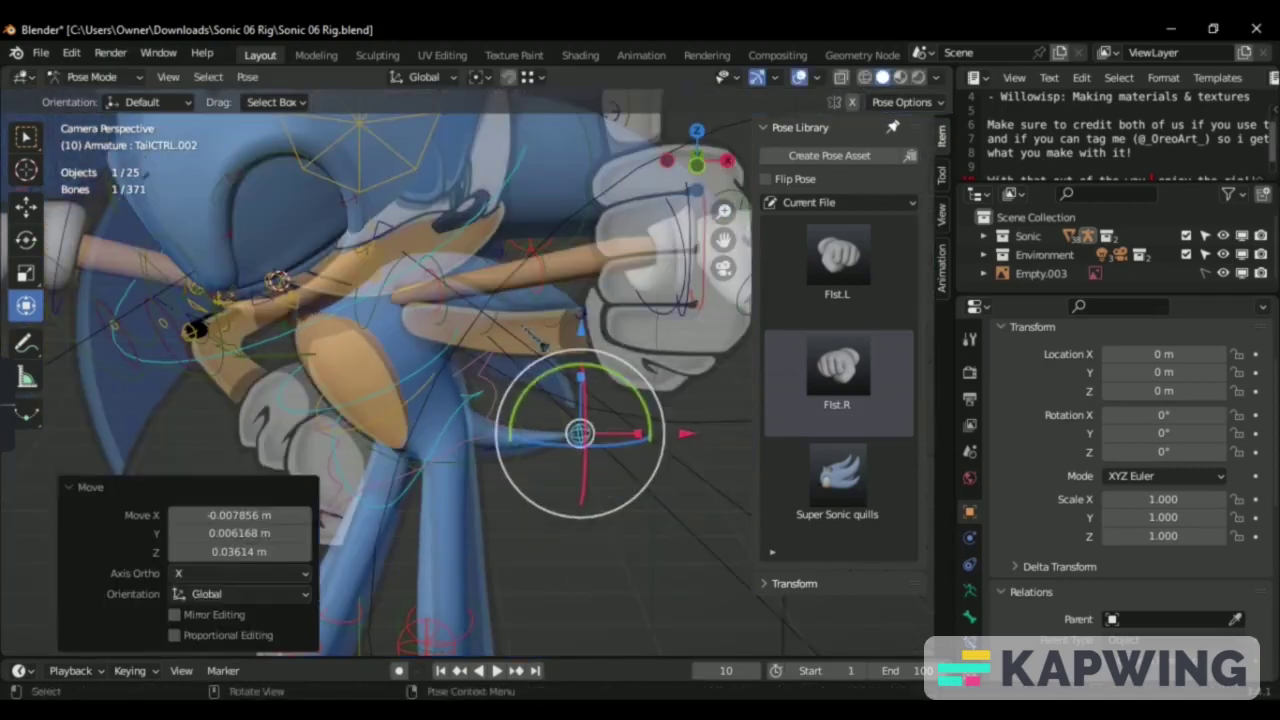
pyautogui.press('Return')
pyautogui.click(527, 345)
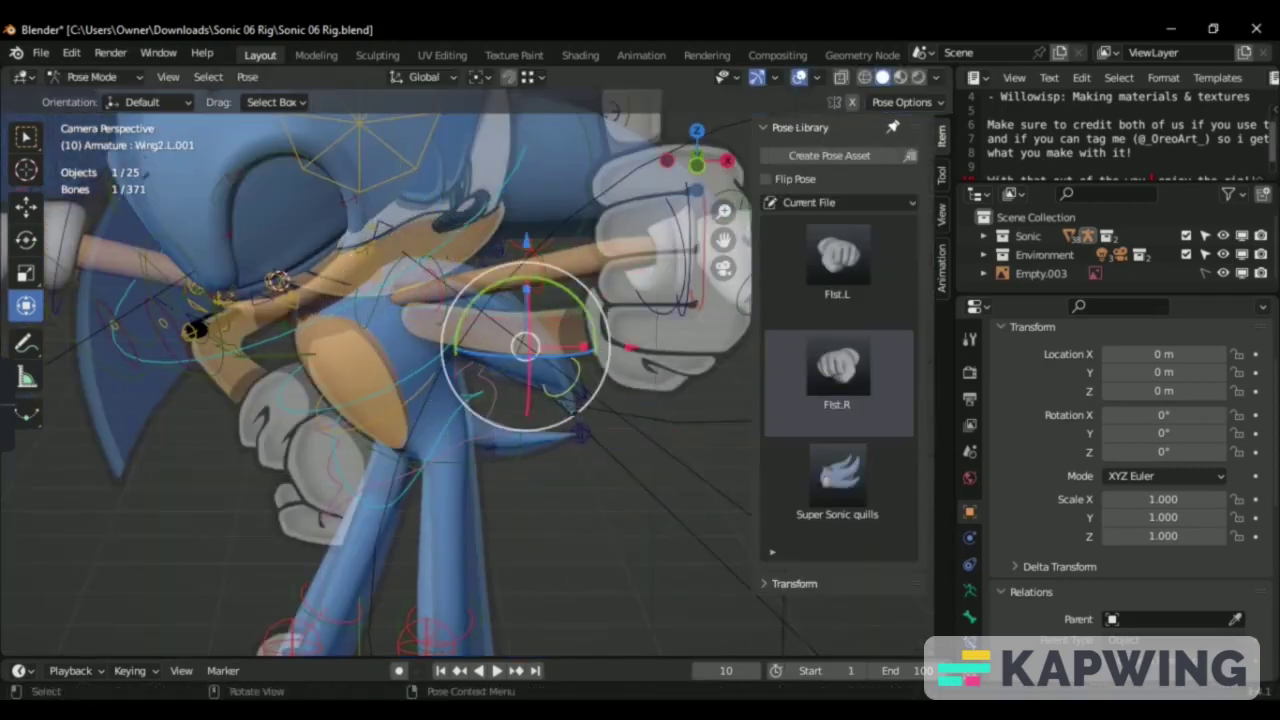
pyautogui.click(597, 312)
pyautogui.scroll(-6, 656, 350)
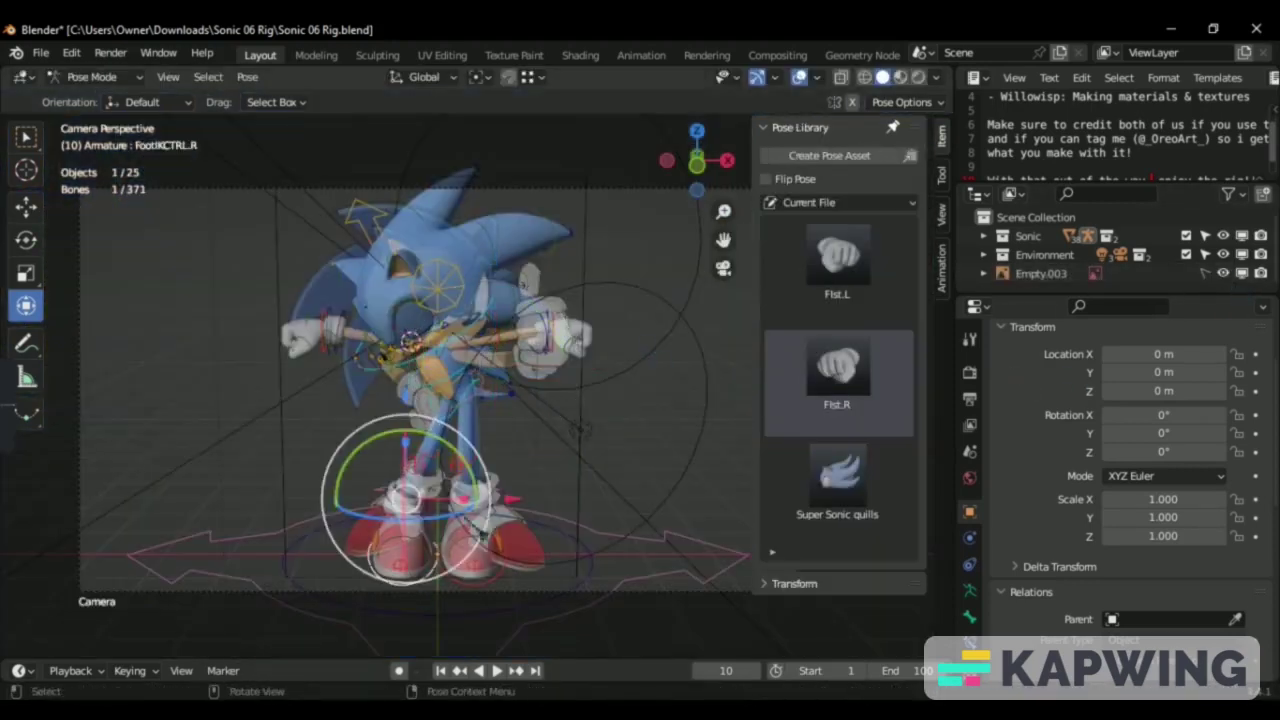
# Rotate and move the FootIKCTRL.R right foot control to match the reference.
pyautogui.press('Return')
pyautogui.scroll(6, 365, 520)
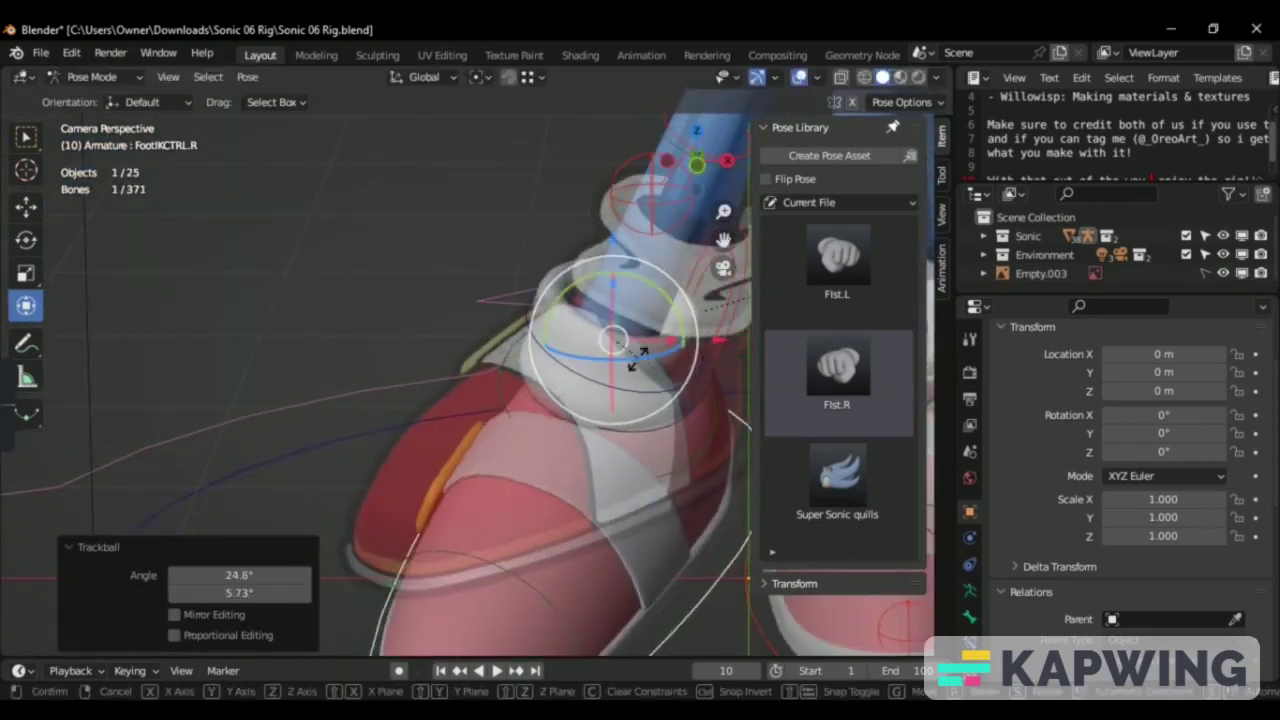
pyautogui.press('Return')
pyautogui.press('g')
pyautogui.press('Return')
pyautogui.press('r')
pyautogui.press('Return')
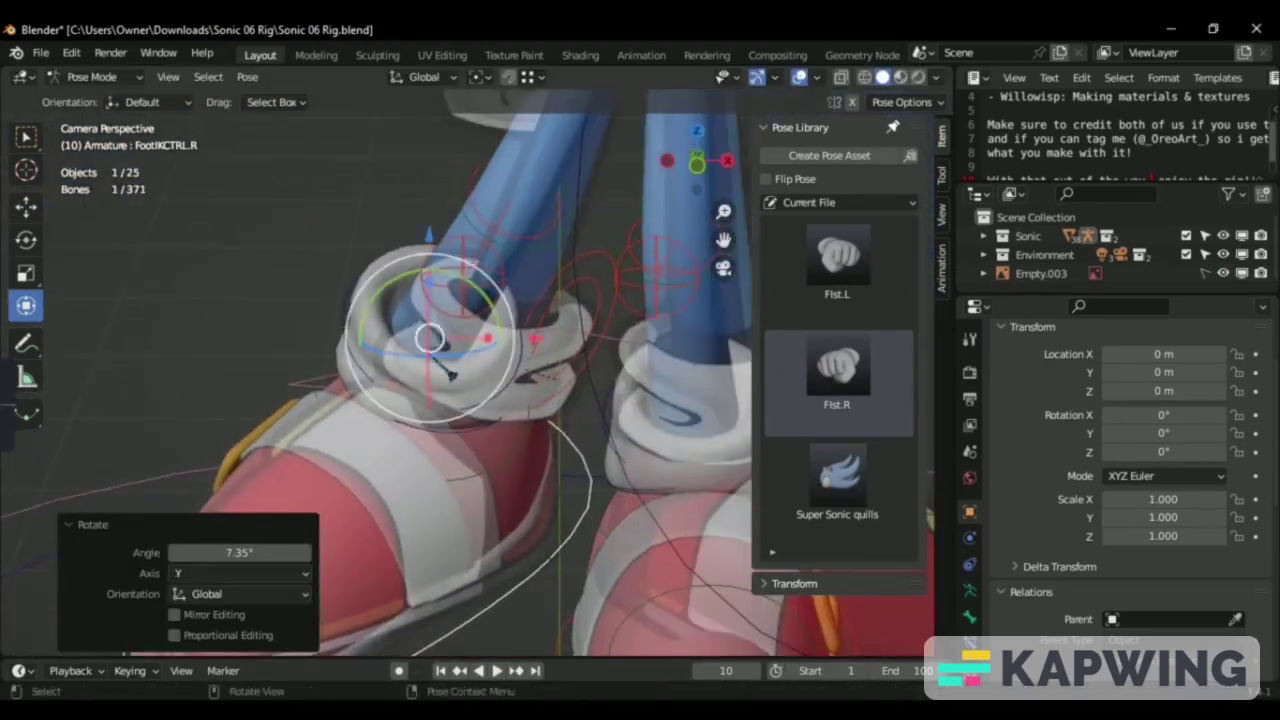
pyautogui.press('g')
pyautogui.press('Return')
pyautogui.press('r')
pyautogui.press('Return')
# Adjust the ToeFK.R toe bone of the right shoe.
pyautogui.click(520, 540)
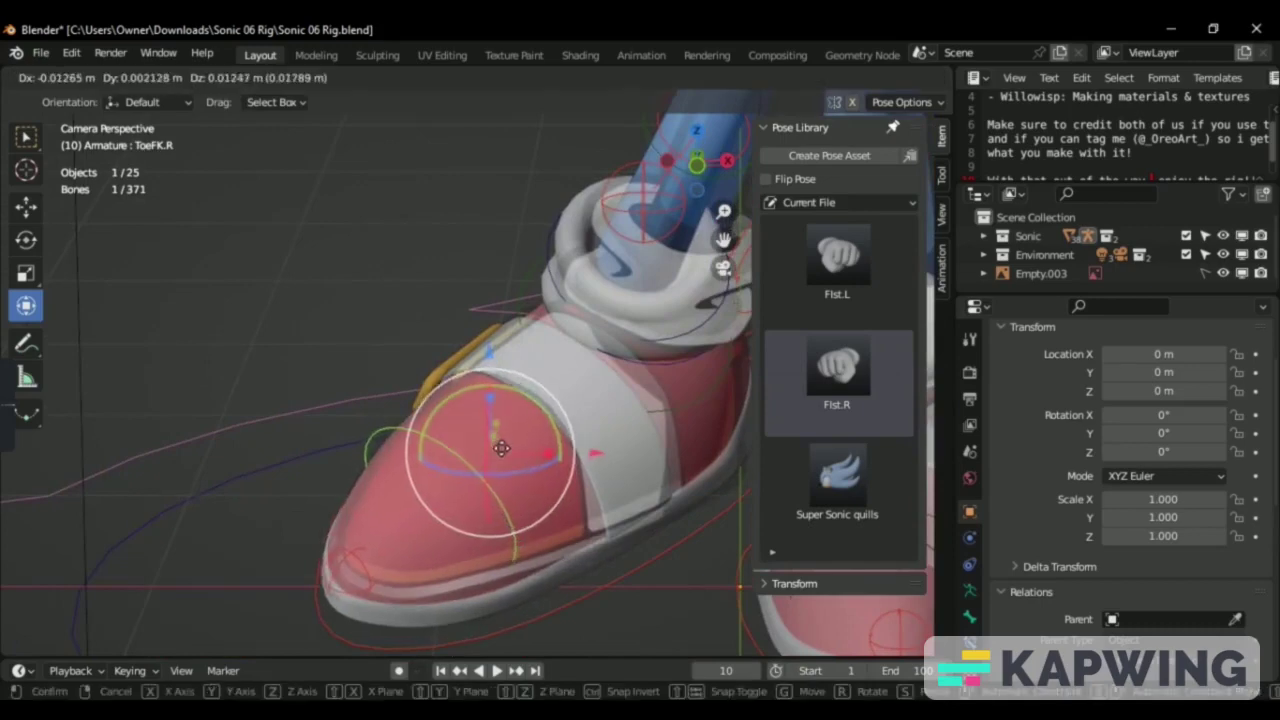
pyautogui.press('Return')
pyautogui.scroll(-3, 501, 448)
pyautogui.moveTo(501, 448); pyautogui.dragTo(598, 567, button='middle')
pyautogui.scroll(4, 598, 567)
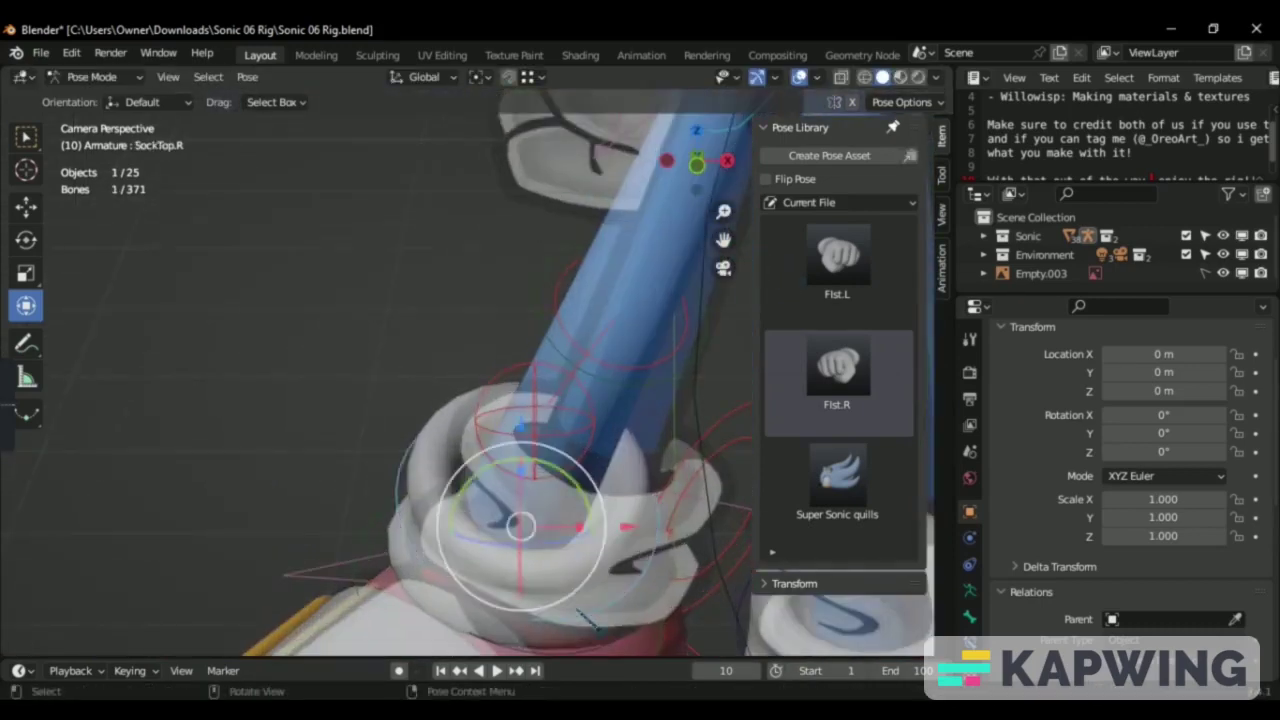
# Rotate and move the SockTop.R and SockBottom.R bones above the right shoe.
pyautogui.click(520, 526)
pyautogui.press('r')
pyautogui.press('Return')
pyautogui.press('g')
pyautogui.press('Return')
pyautogui.press('g')
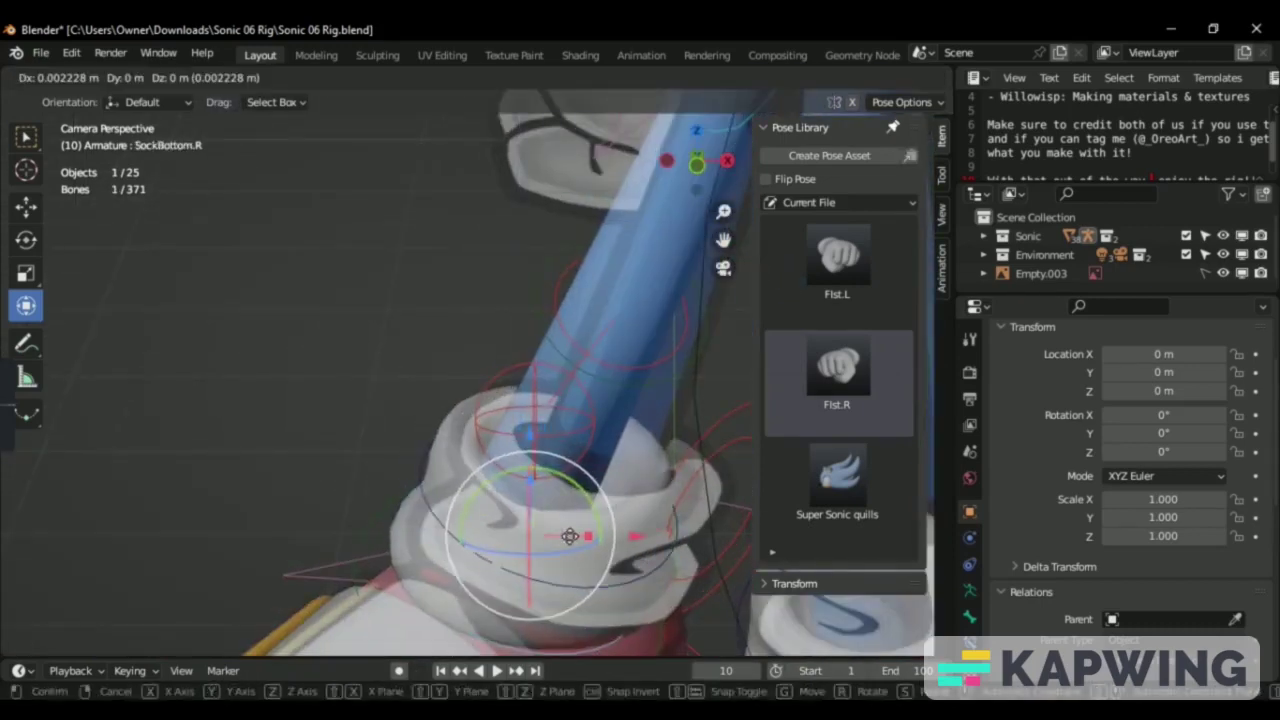
pyautogui.press('Return')
# Scale the right foot bone and move a right leg bone, checking through the camera.
pyautogui.click(569, 537)
pyautogui.press('Return')
pyautogui.scroll(-3, 612, 530)
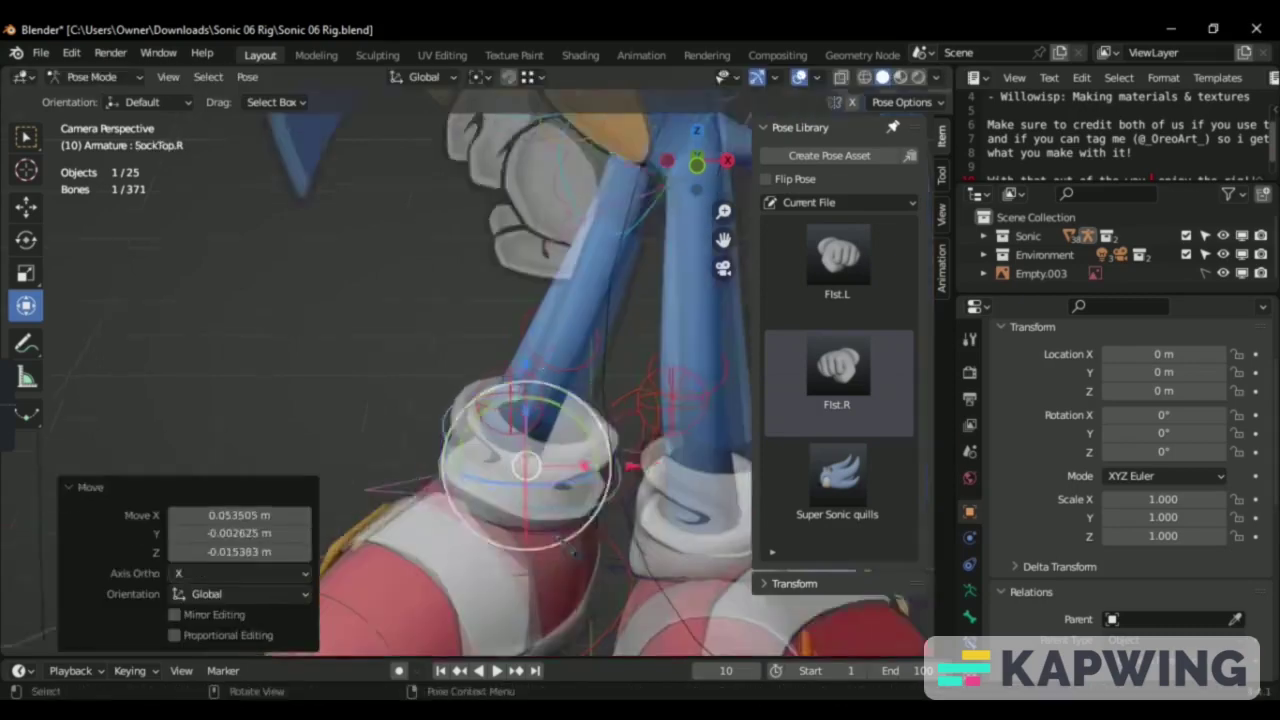
pyautogui.moveTo(612, 530); pyautogui.dragTo(450, 450, button='middle')
pyautogui.scroll(-2, 450, 450)
pyautogui.click(428, 445)
pyautogui.press('g')
pyautogui.click(428, 445)
pyautogui.press('KP_0')
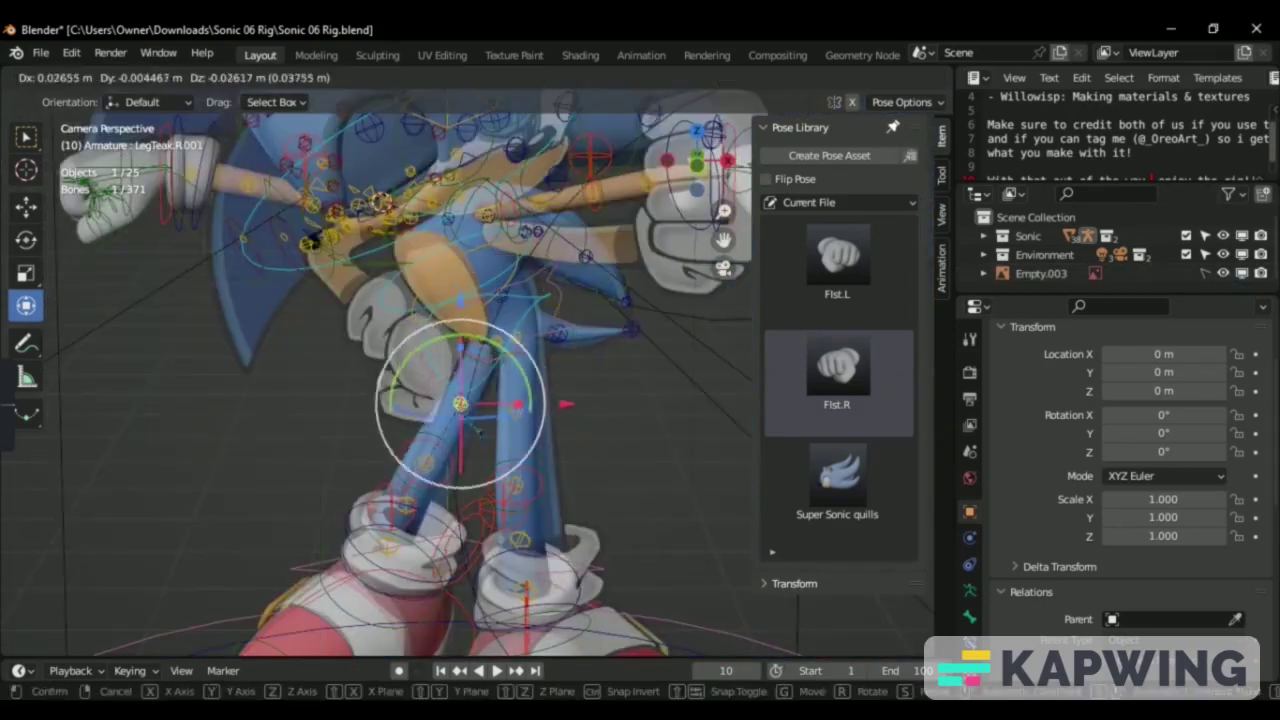
# Move the lower right leg tweak bones toward the reference pose.
pyautogui.scroll(3, 452, 568)
pyautogui.click(452, 568)
pyautogui.keyDown('shift'); pyautogui.moveTo(366, 604); pyautogui.dragTo(346, 423, button='middle'); pyautogui.keyUp('shift')
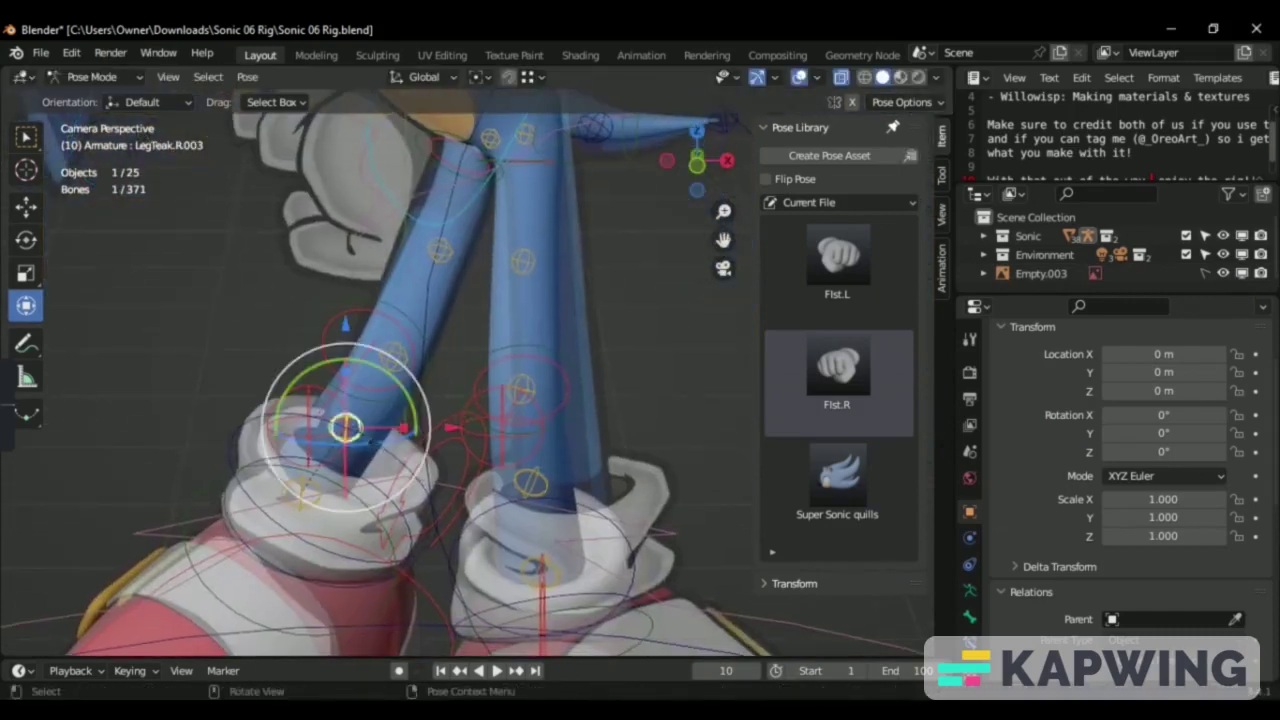
pyautogui.press('g')
pyautogui.click(346, 423)
pyautogui.scroll(2, 405, 368)
pyautogui.click(405, 368)
# Move the right sock top and start repositioning the right knee bone.
pyautogui.press('g')
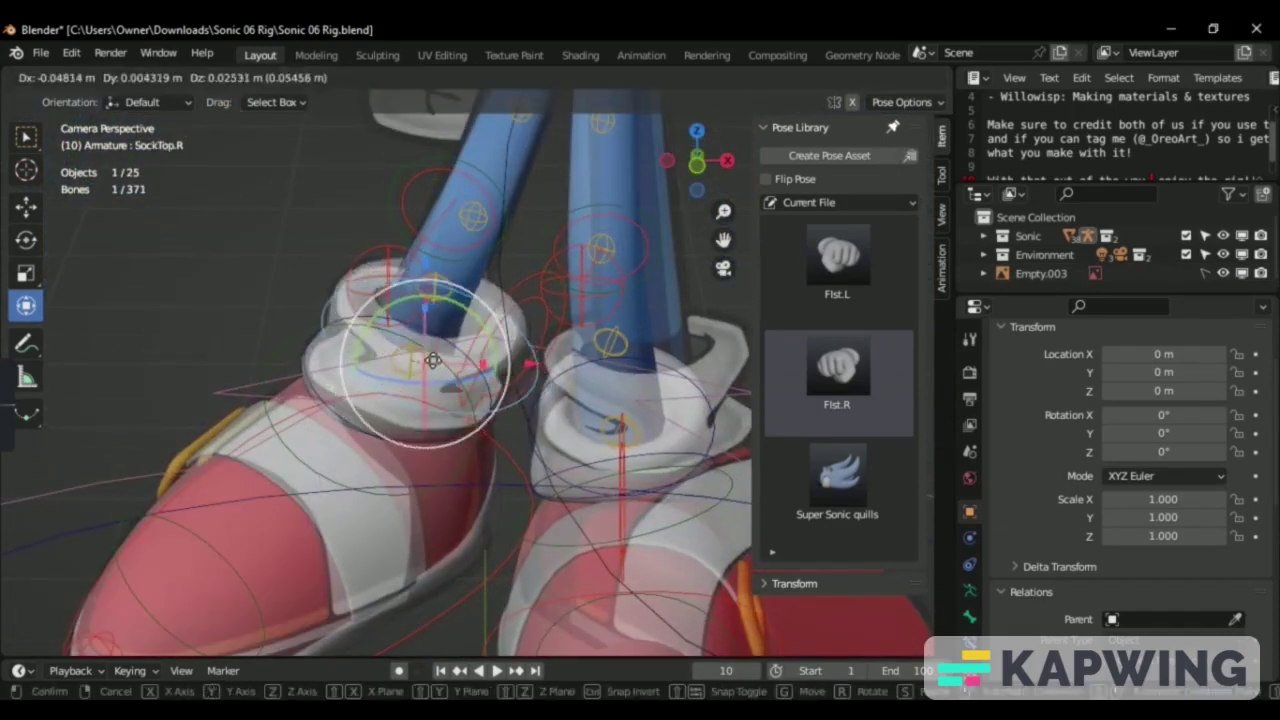
pyautogui.click(432, 360)
pyautogui.moveTo(432, 360); pyautogui.dragTo(460, 430, button='middle')
pyautogui.scroll(3, 457, 429)
pyautogui.click(457, 429)
pyautogui.press('g')
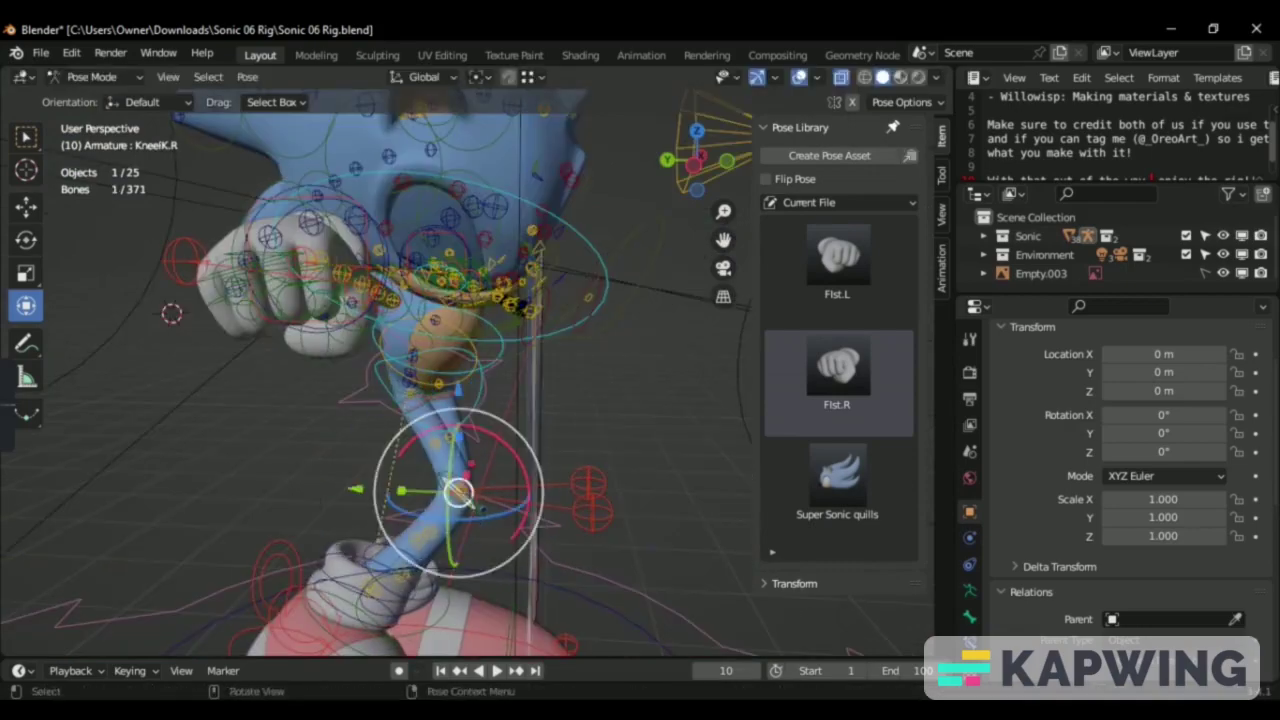
# Finish placing the right knee and move the upper right leg bone.
pyautogui.press('g')
pyautogui.click(343, 543)
pyautogui.scroll(3, 343, 543)
pyautogui.click(483, 302)
pyautogui.press('g')
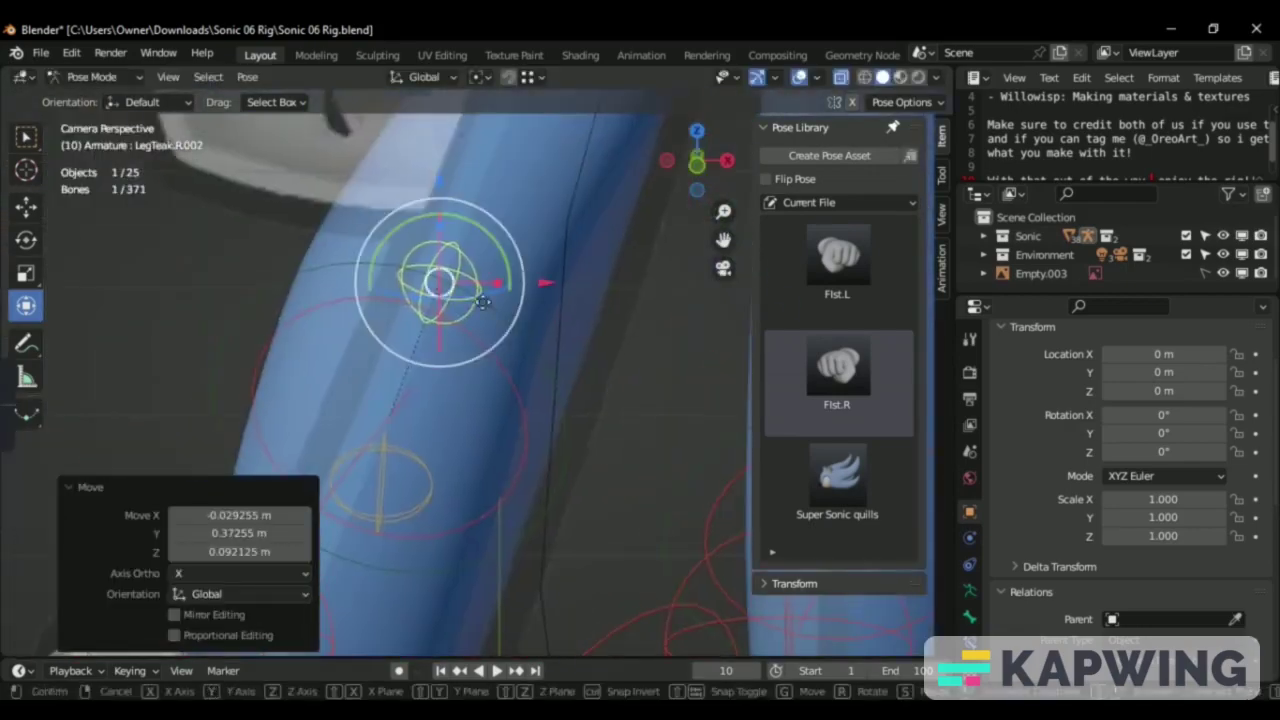
pyautogui.click(483, 302)
pyautogui.scroll(-3, 483, 302)
# Raise the next right leg bone, then undo the overshooting move.
pyautogui.click(459, 443)
pyautogui.press('g')
pyautogui.click(480, 345)
pyautogui.press('g')
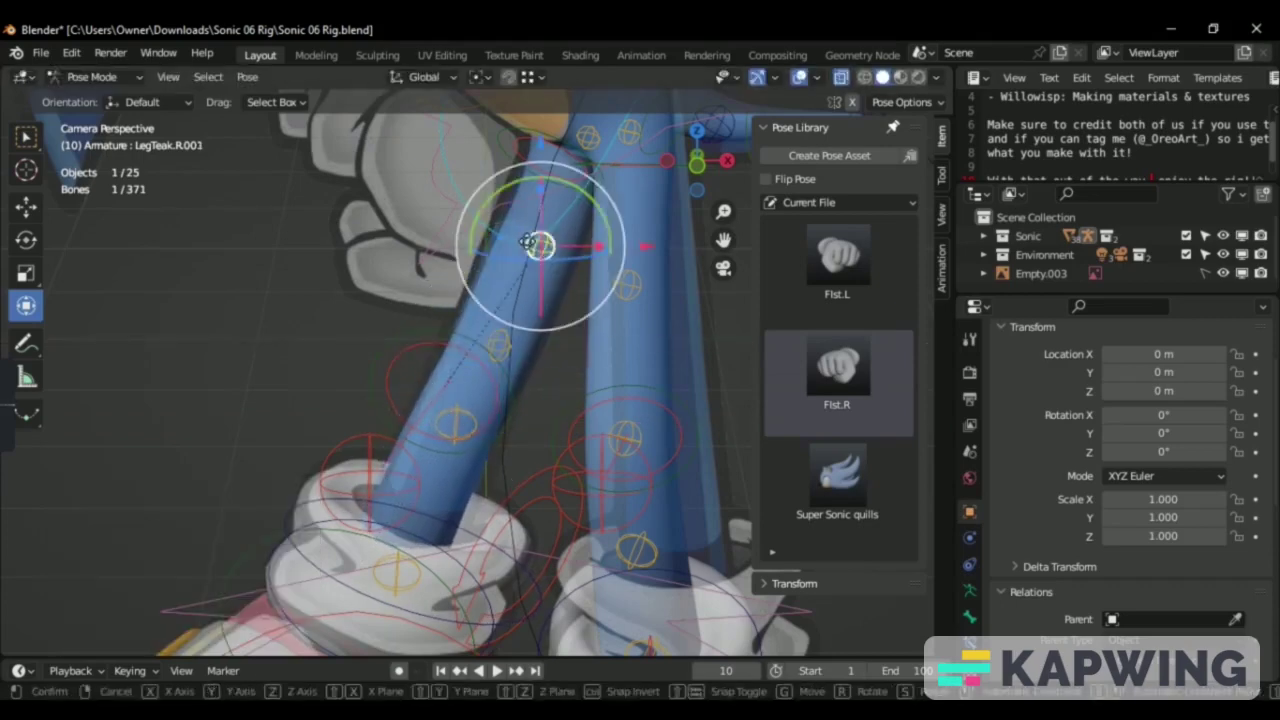
pyautogui.click(528, 245)
pyautogui.hotkey('ctrl', 'z')
pyautogui.hotkey('ctrl', 'z')
# Move the right leg bone upward again into its final position.
pyautogui.press('g')
pyautogui.click(453, 425)
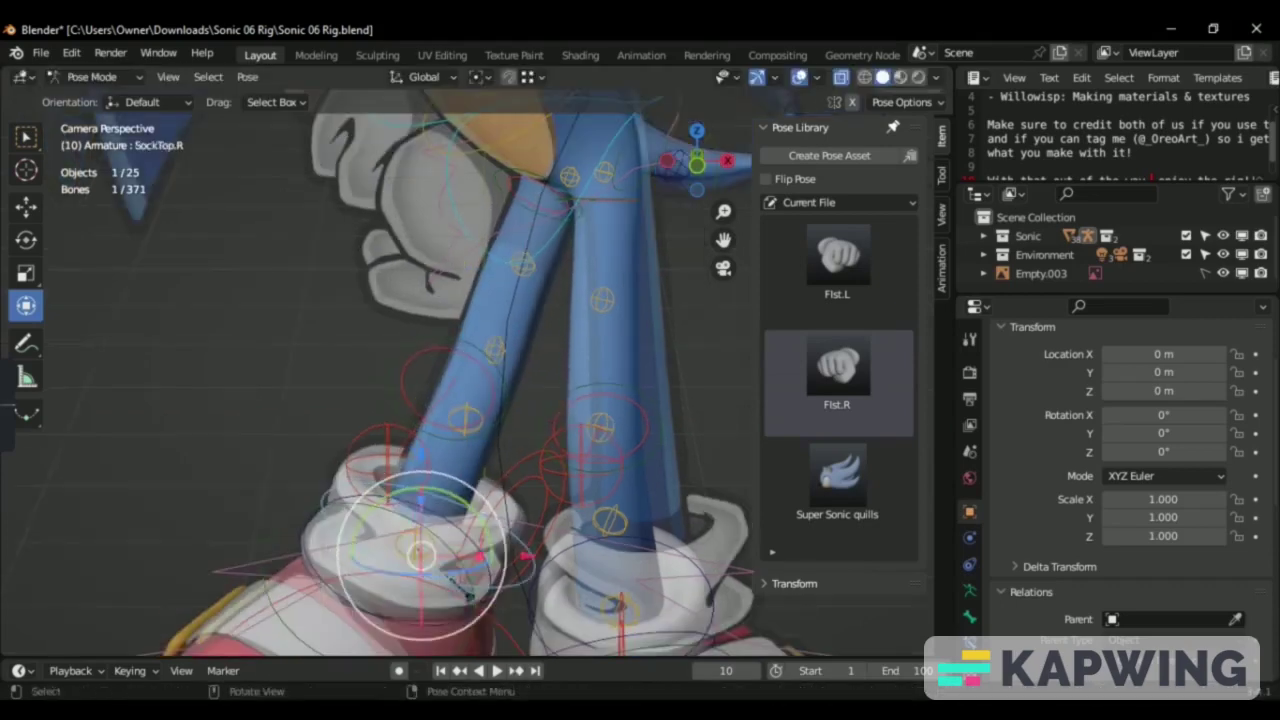
pyautogui.scroll(-3, 414, 543)
pyautogui.scroll(3, 443, 472)
pyautogui.press('g')
pyautogui.click(529, 200)
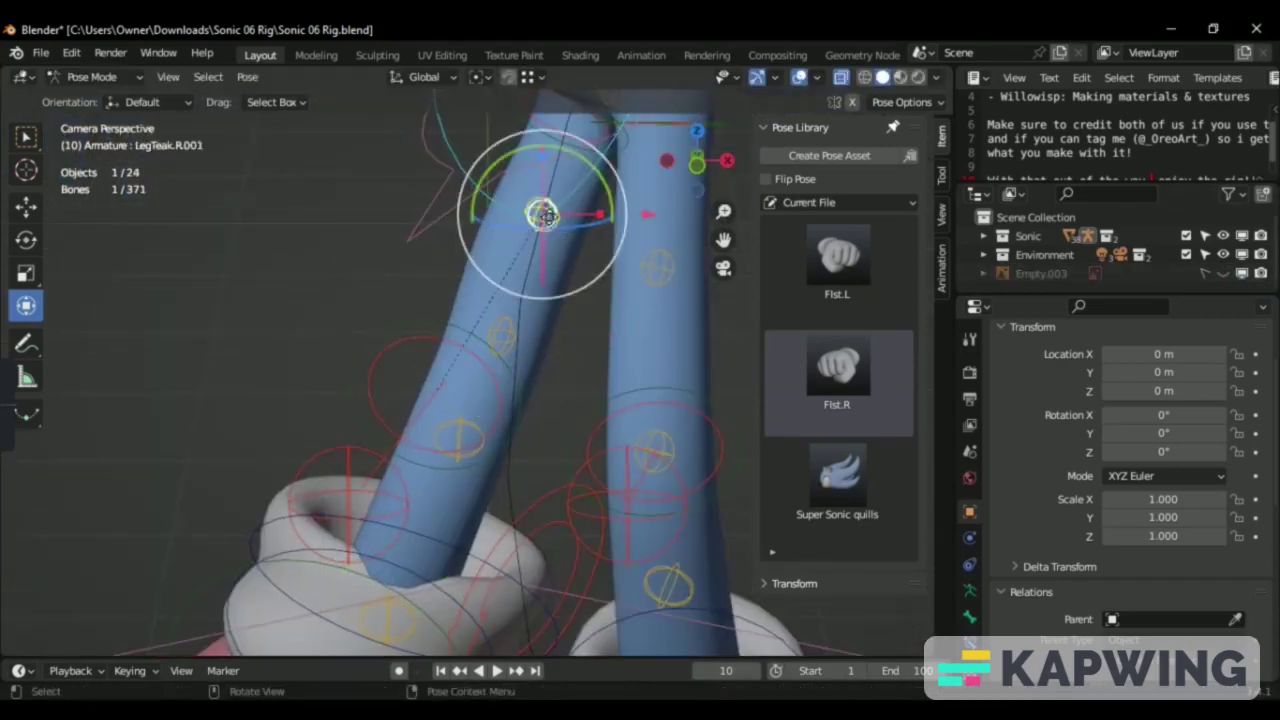
pyautogui.scroll(-3, 529, 200)
# Rotate the FootIKCTRL.L left foot control 2.15° on Z and check the feet.
pyautogui.click(598, 622)
pyautogui.press('r')
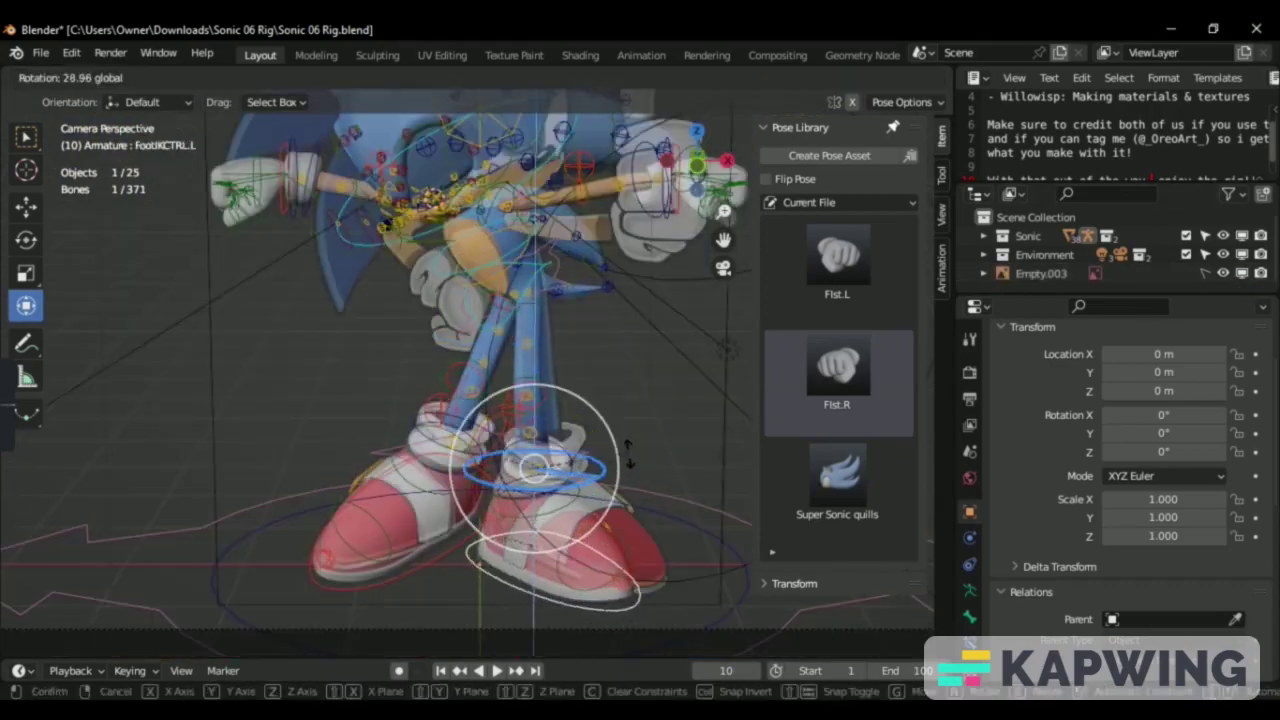
pyautogui.click(628, 453)
pyautogui.moveTo(628, 453); pyautogui.dragTo(700, 380, button='middle')
pyautogui.scroll(-3, 700, 380)
pyautogui.scroll(4, 729, 352)
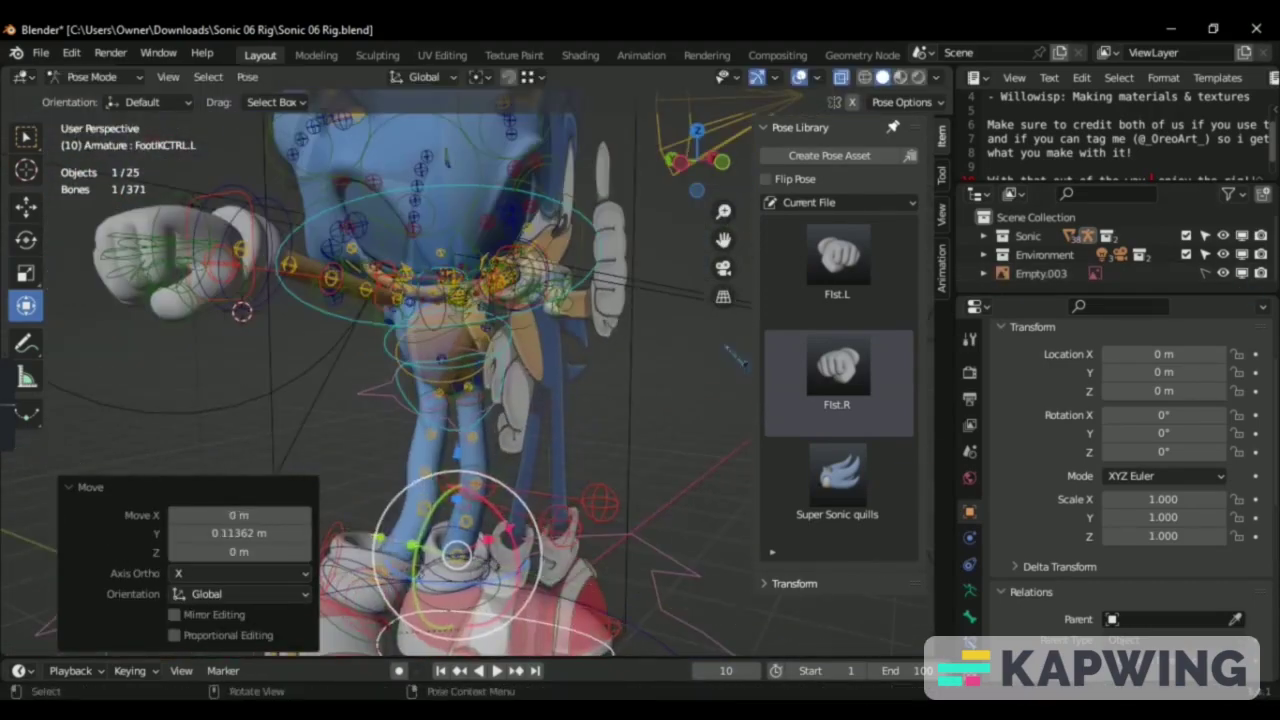
# Shift the left foot control along X and stretch it to 1.147 on Y.
pyautogui.press('KP_0')
pyautogui.press('g')
pyautogui.press('x')
pyautogui.click(727, 348)
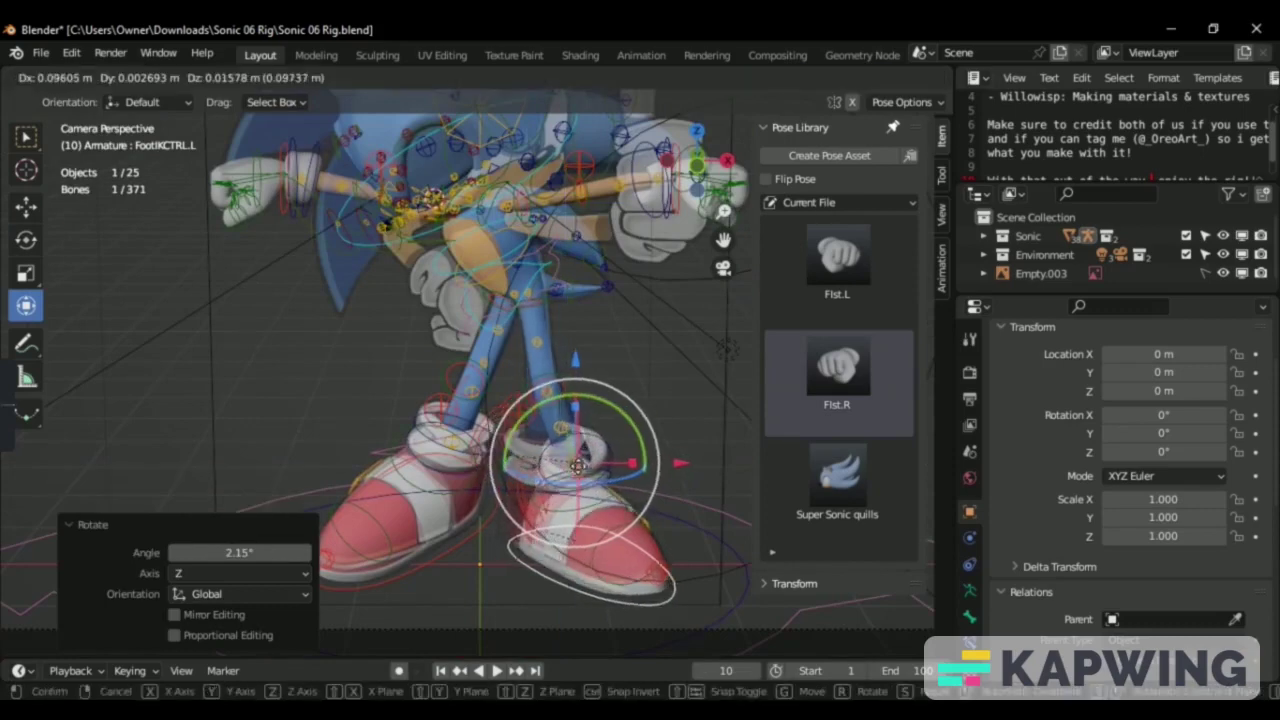
pyautogui.press('x')
pyautogui.click(578, 465)
pyautogui.moveTo(578, 465); pyautogui.dragTo(463, 422, button='middle')
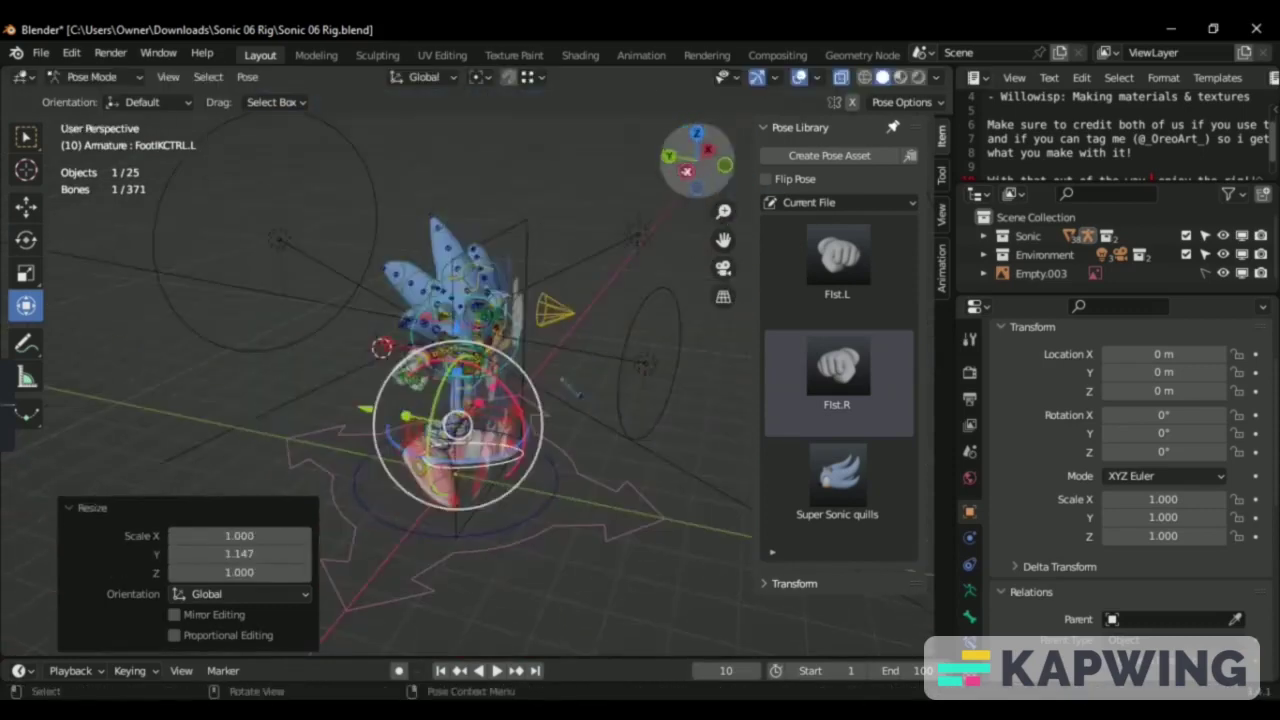
# Move the LegTweak.L bones of the left leg along the X axis.
pyautogui.click(598, 330)
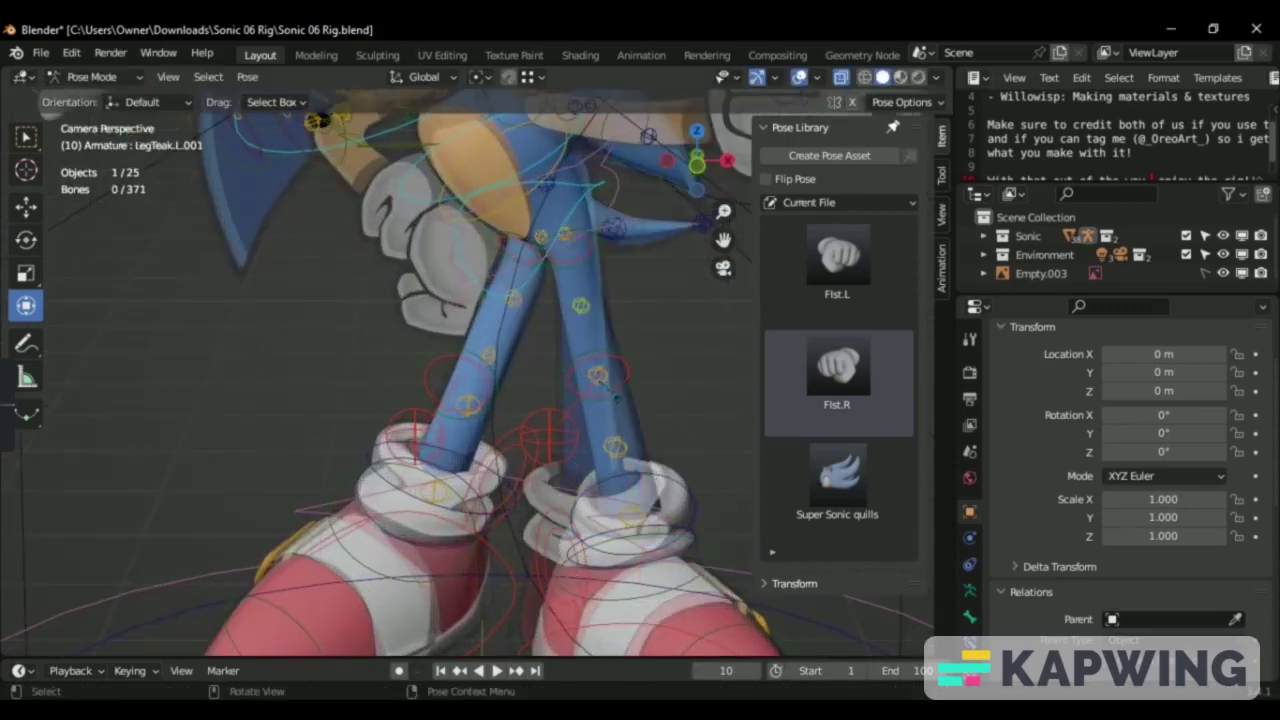
pyautogui.click(686, 371)
pyautogui.press('g')
pyautogui.press('x')
pyautogui.click(672, 605)
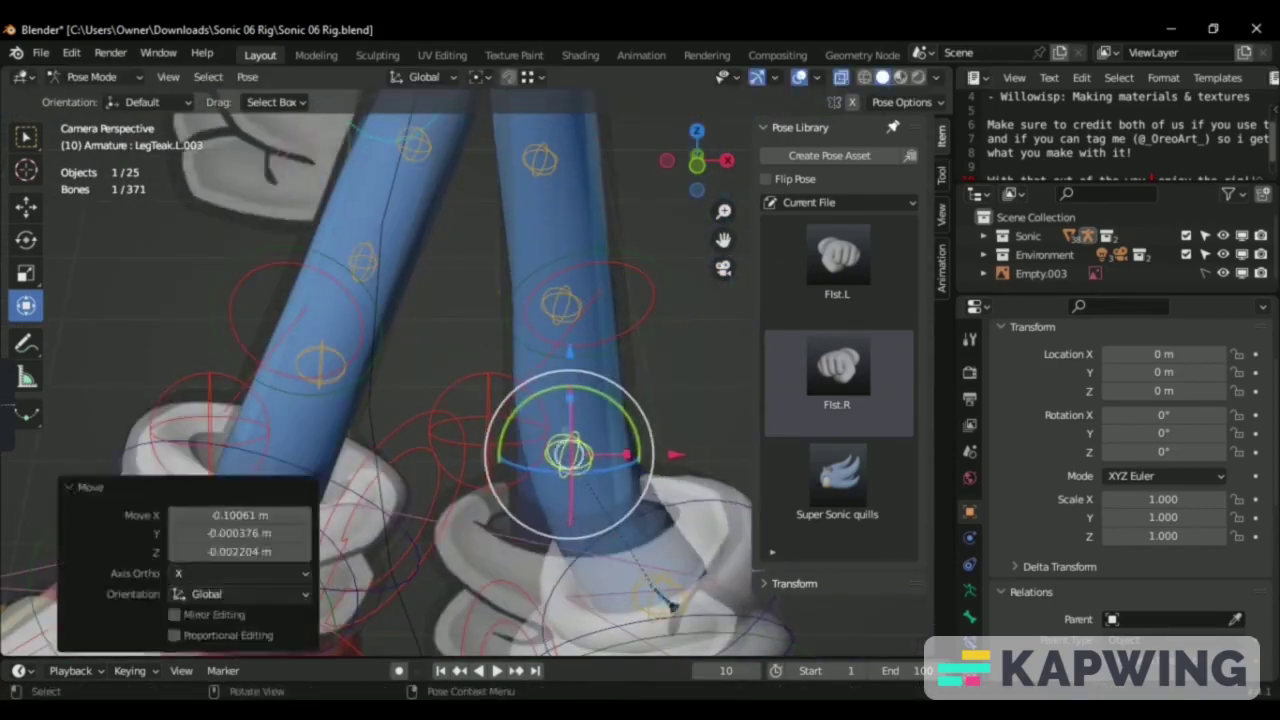
# Reposition the lower and top left leg tweak bones to bend the leg.
pyautogui.click(582, 576)
pyautogui.press('g')
pyautogui.click(643, 190)
pyautogui.click(537, 248)
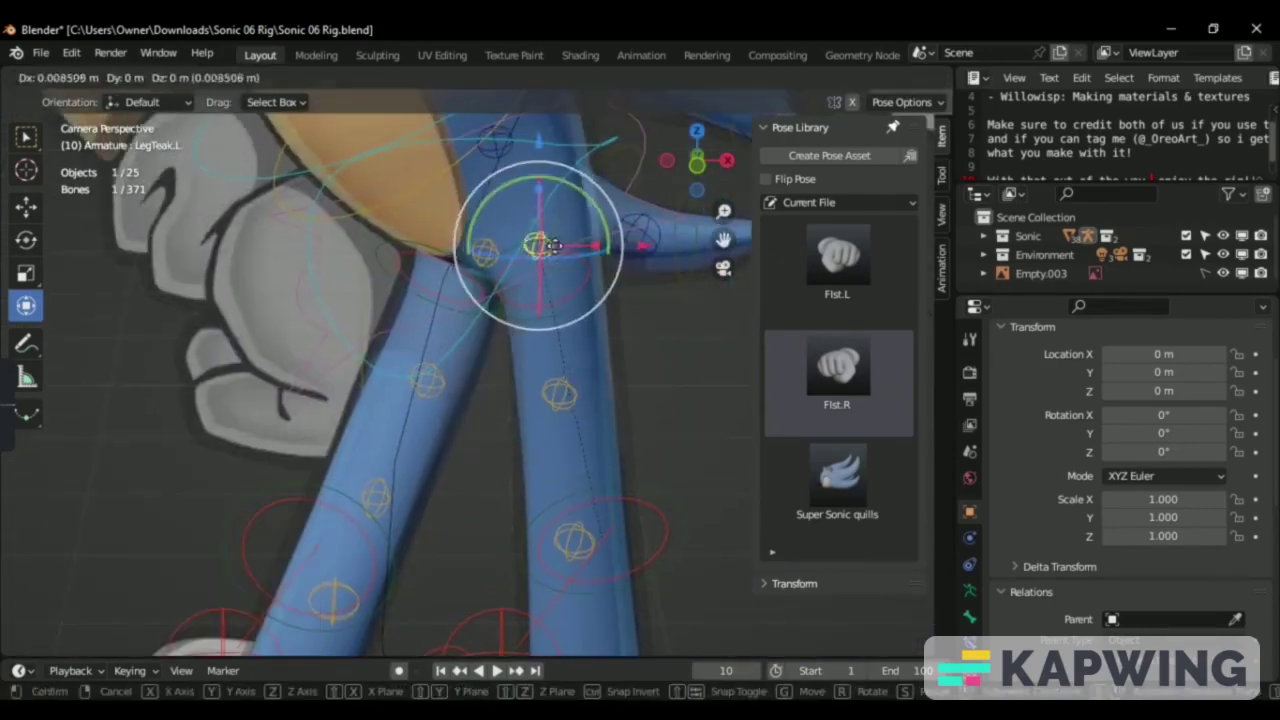
pyautogui.click(553, 245)
pyautogui.scroll(-3, 553, 245)
pyautogui.scroll(3, 492, 440)
# Rotate the SockTop.L cuff above the left shoe and narrow it to 0.874 on X.
pyautogui.click(492, 440)
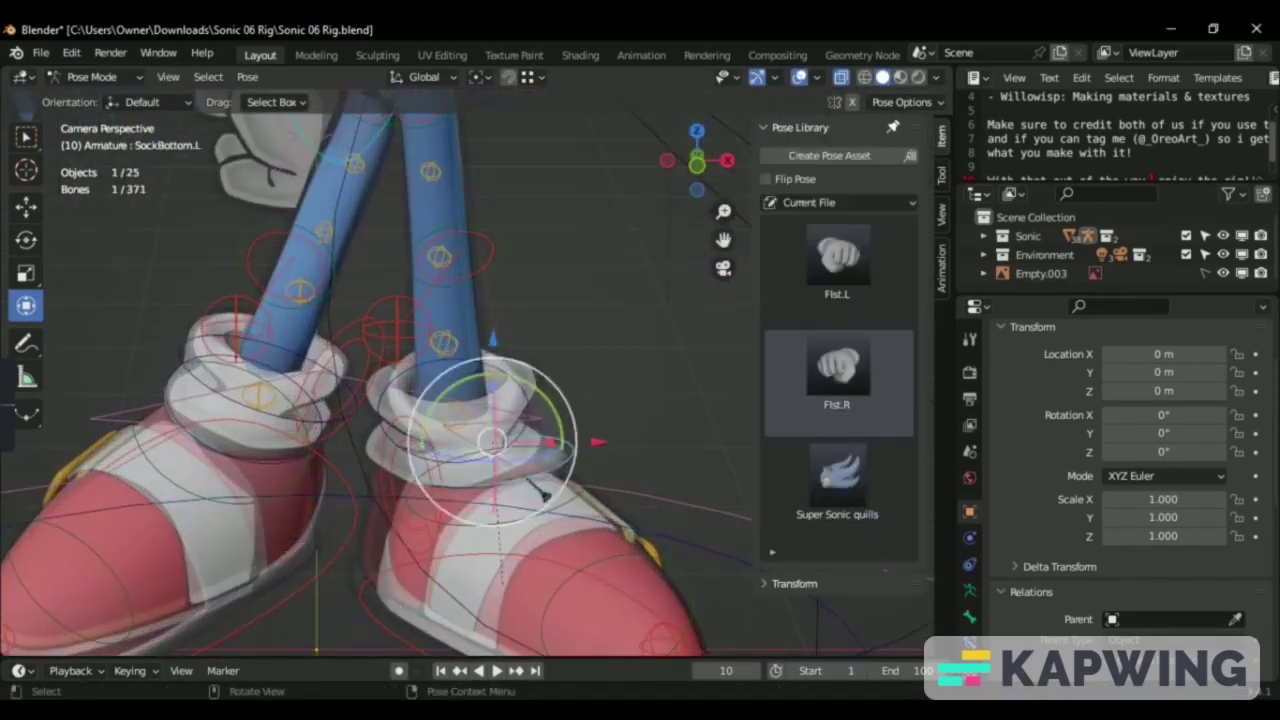
pyautogui.click(482, 458)
pyautogui.press('s')
pyautogui.rightClick(490, 462)
pyautogui.press('r')
pyautogui.click(505, 470)
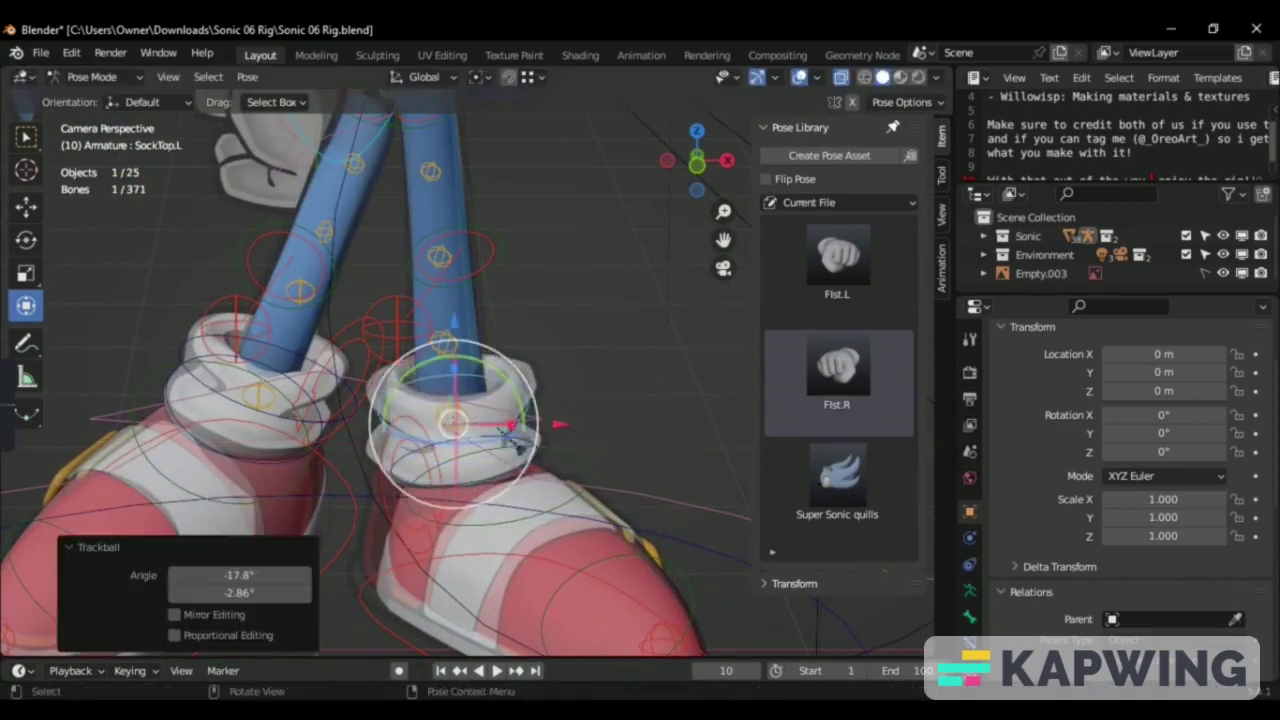
pyautogui.hotkey('ctrl', 'z')
pyautogui.click(490, 446)
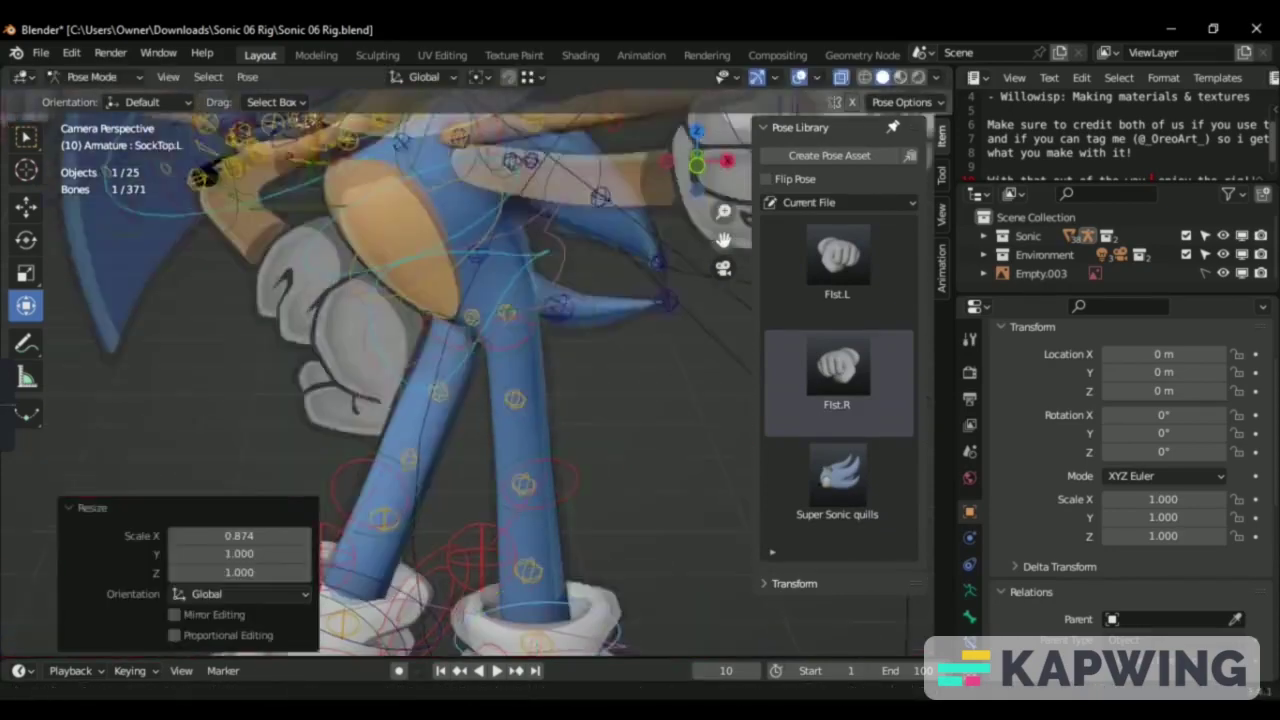
pyautogui.scroll(-4, 490, 446)
pyautogui.scroll(2, 498, 552)
pyautogui.moveTo(498, 552); pyautogui.dragTo(600, 320, button='middle')
# Move the HandIKCTRL.R right hand control down beside the body and turn it 12.3° on Z.
pyautogui.click(615, 312)
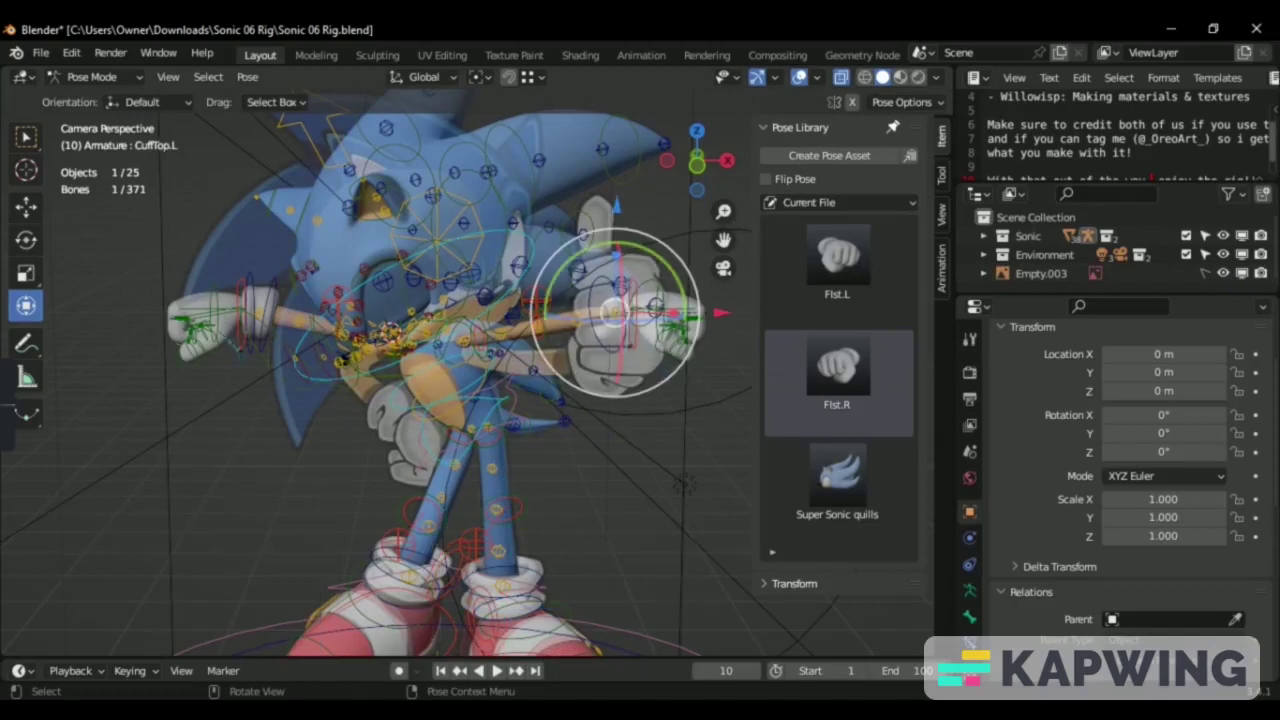
pyautogui.click(270, 512)
pyautogui.press('g')
pyautogui.click(405, 395)
pyautogui.press('r')
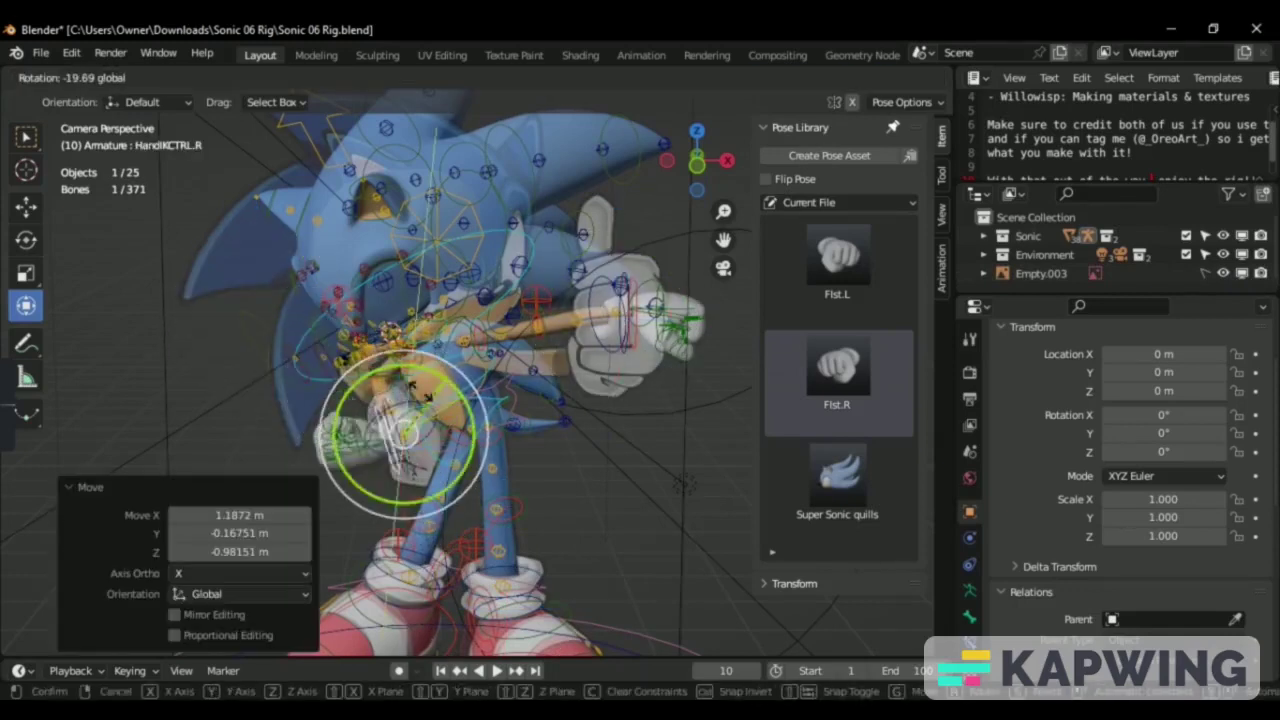
pyautogui.click(402, 410)
pyautogui.press('r')
pyautogui.press('z')
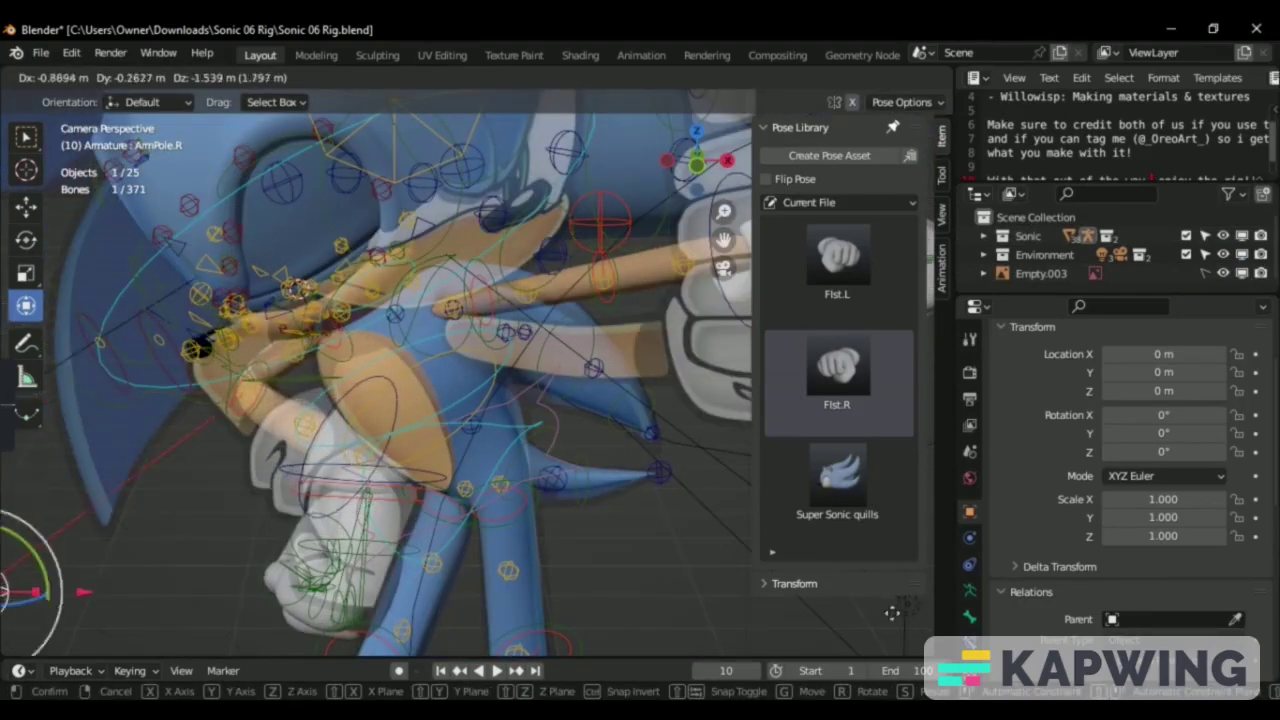
# Place the ArmPole.R bone, adjust the hand, and rotate the Cuffbottom.R cuff.
pyautogui.click(892, 613)
pyautogui.click(357, 414)
pyautogui.moveTo(723, 240); pyautogui.dragTo(856, 263)
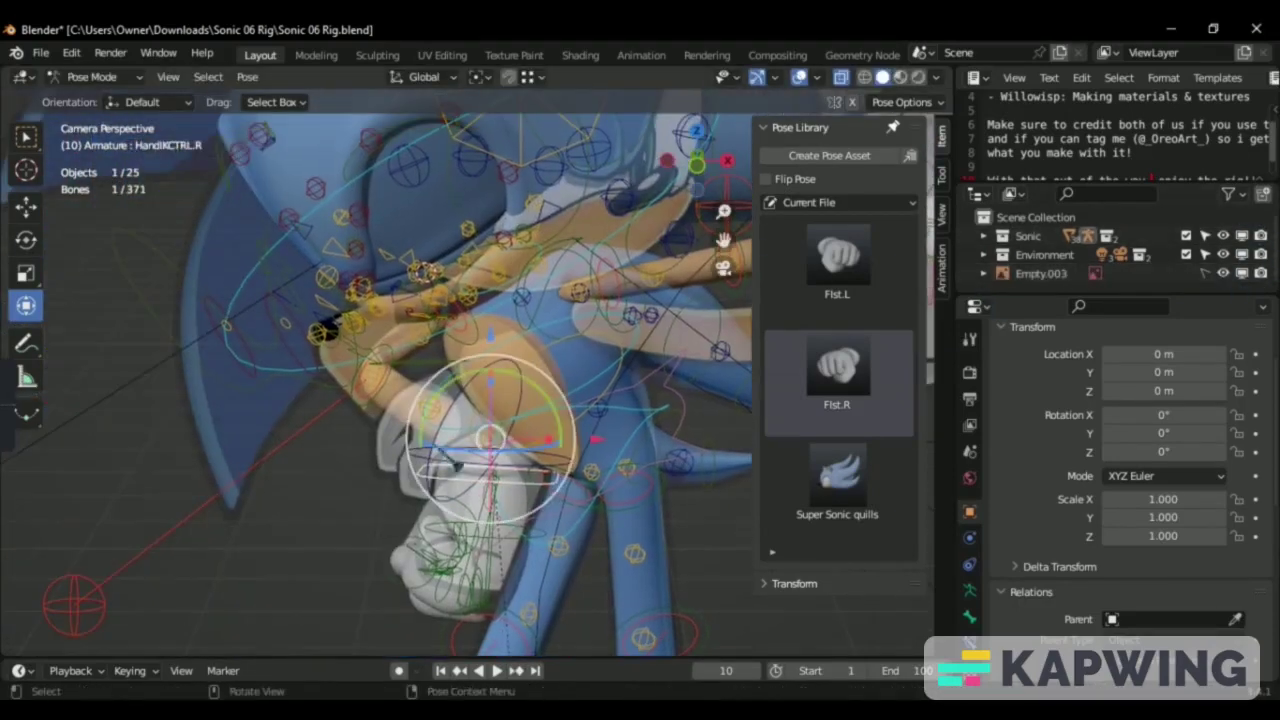
pyautogui.click(456, 434)
pyautogui.press('r')
pyautogui.click(443, 428)
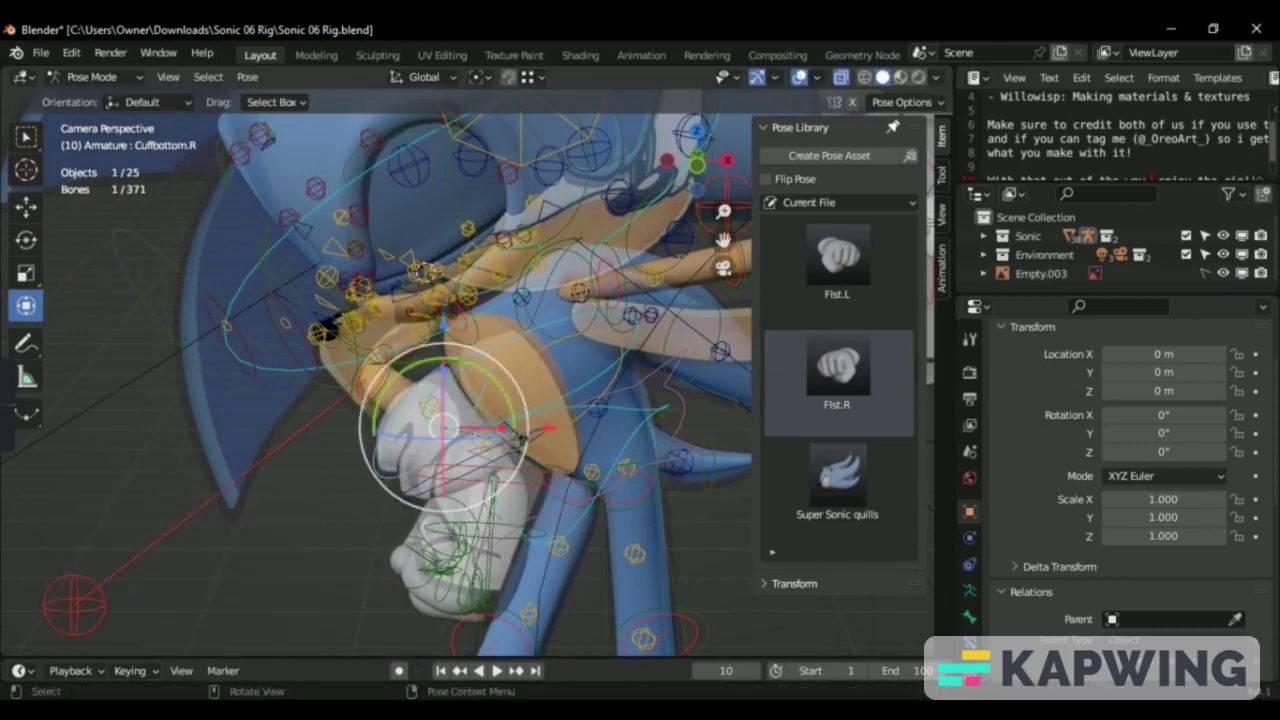
# Move the ArmTweak.R.002 bone to reshape the right arm.
pyautogui.click(405, 398)
pyautogui.press('g')
pyautogui.click(385, 385)
pyautogui.press('g')
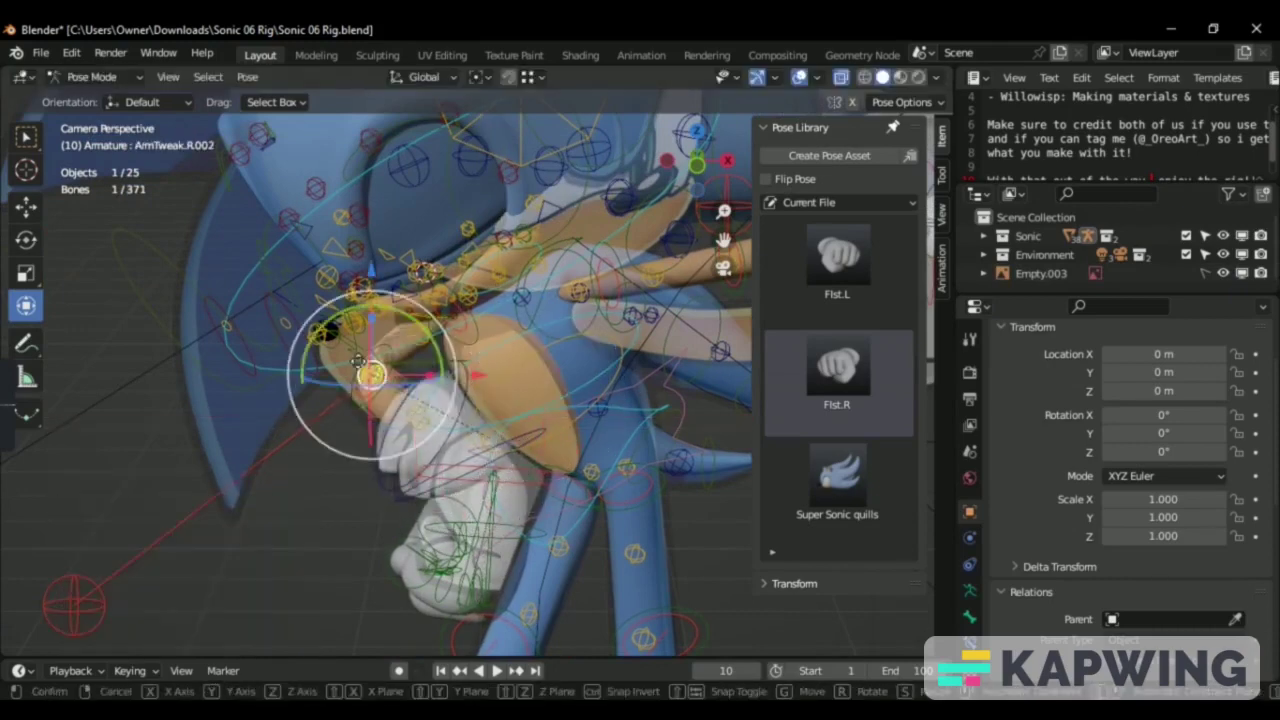
pyautogui.click(357, 362)
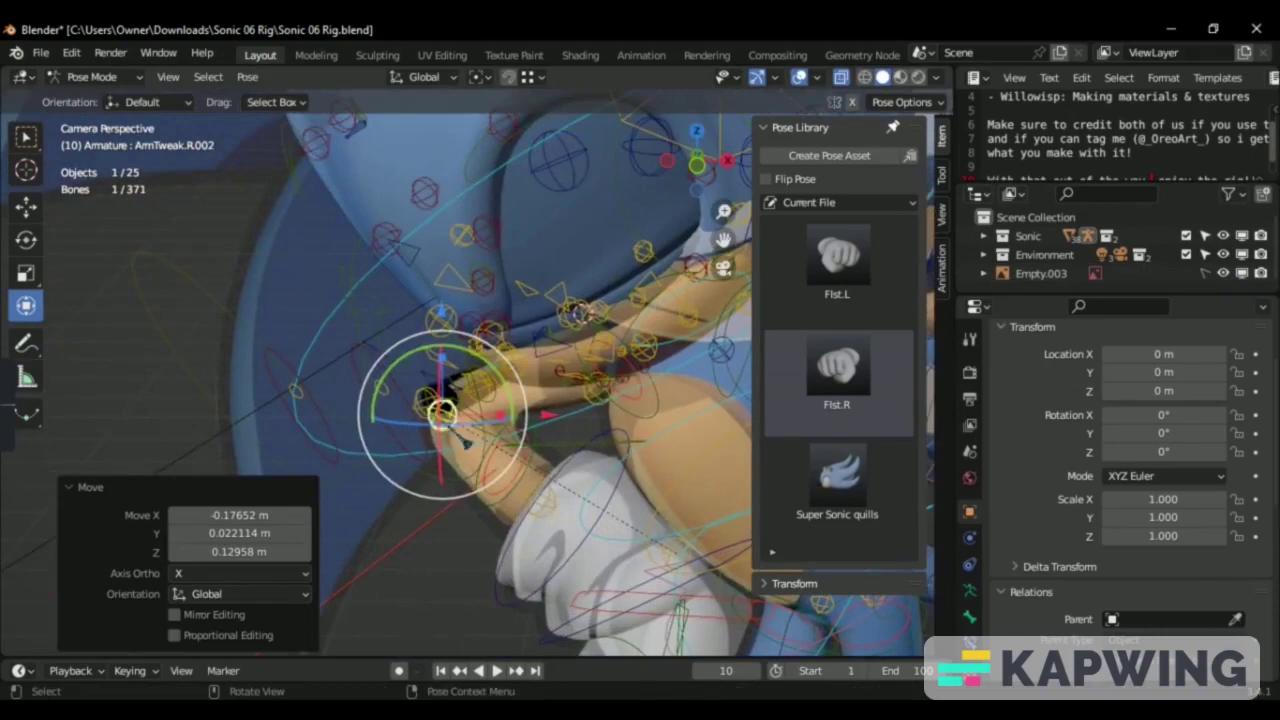
# Tilt Sonic's head with two free trackball rotations of the head control.
pyautogui.scroll(-6, 472, 374)
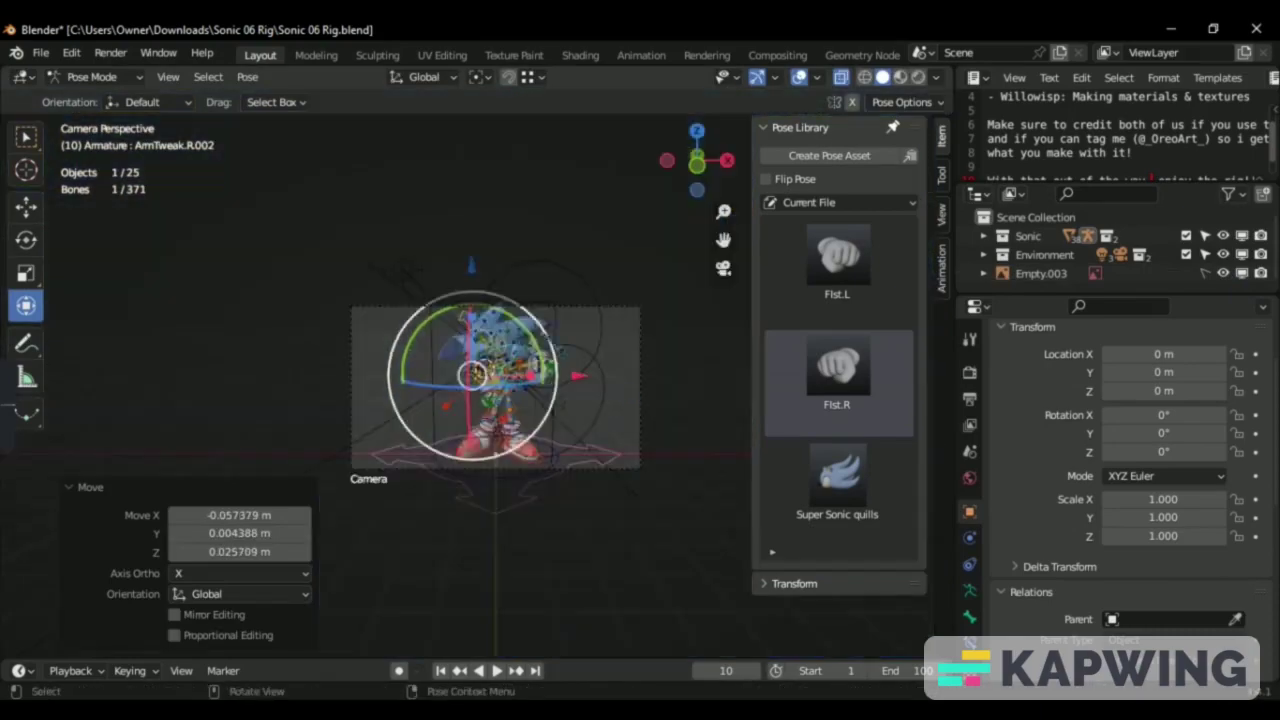
pyautogui.scroll(5, 472, 374)
pyautogui.click(529, 357)
pyautogui.press('r')
pyautogui.press('r')
pyautogui.click(540, 340)
pyautogui.press('r')
pyautogui.press('r')
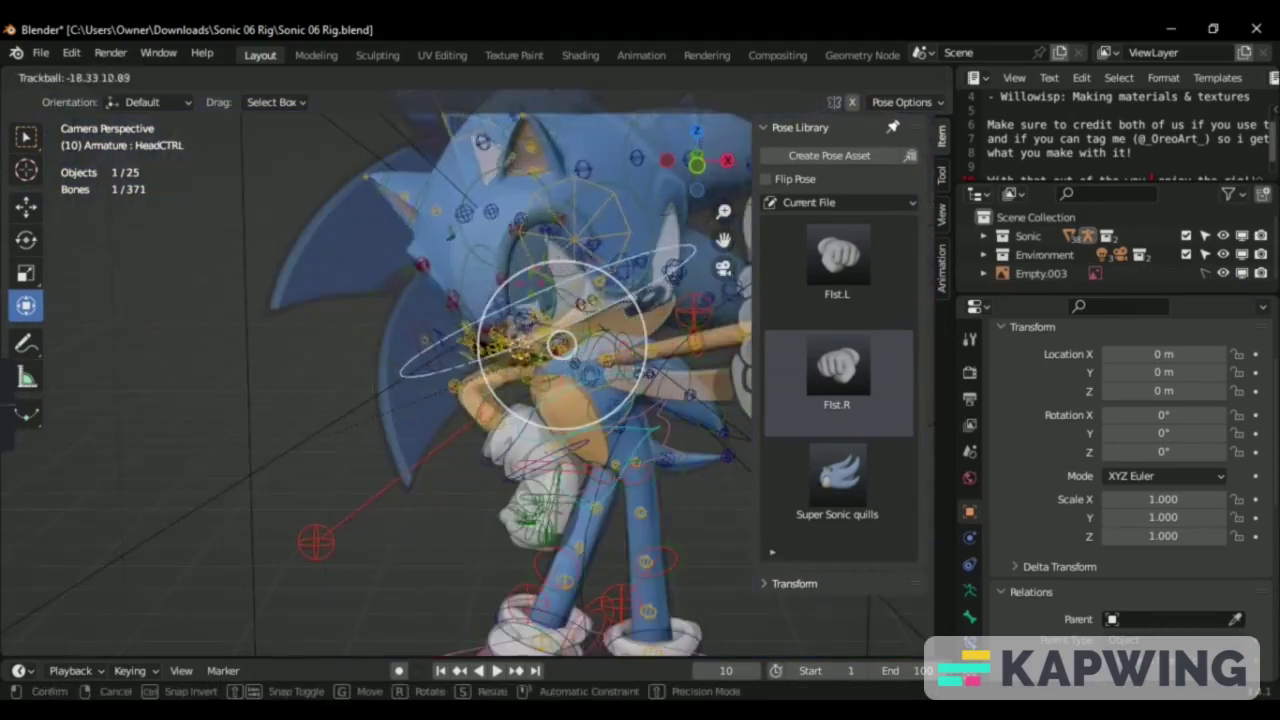
pyautogui.click(561, 345)
# Select the left eye control, then nudge the mouth control into a new position.
pyautogui.scroll(5, 600, 320)
pyautogui.click(627, 287)
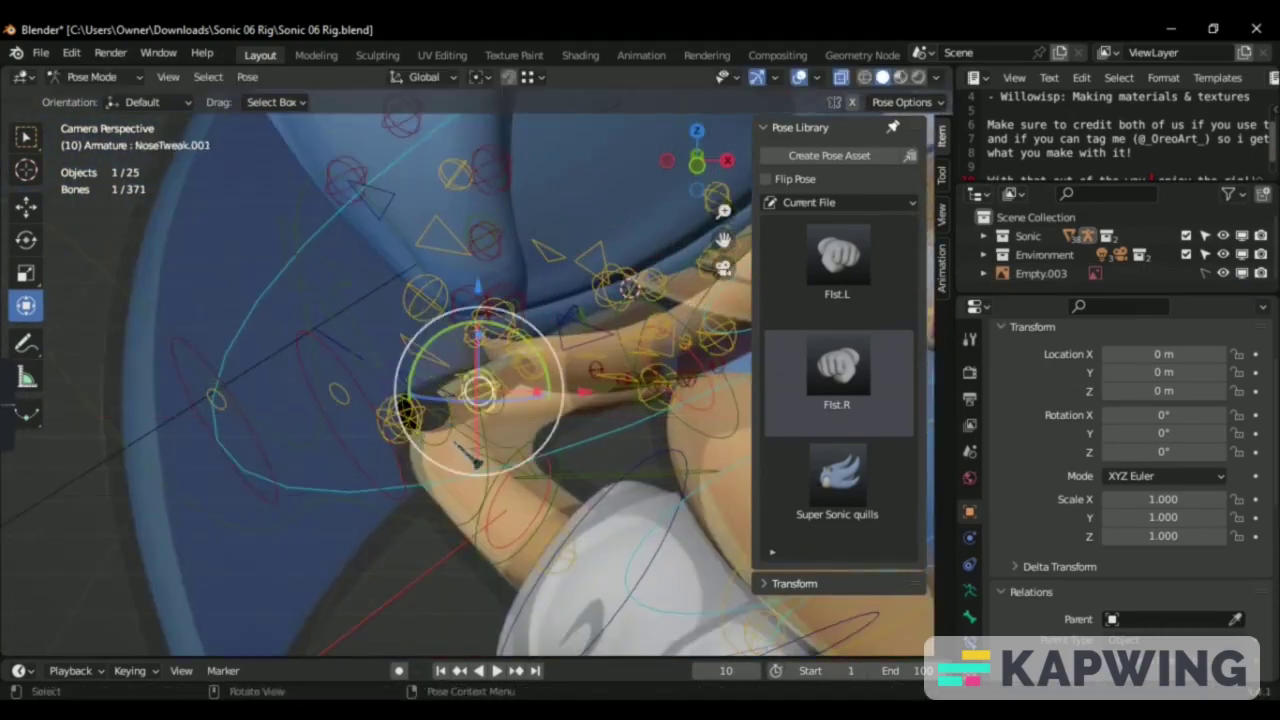
pyautogui.scroll(-3, 498, 405)
pyautogui.click(543, 371)
pyautogui.press('g')
pyautogui.click(560, 360)
# Reposition the right arm tweak bone, undoing a trial lengthwise stretch.
pyautogui.scroll(3, 686, 325)
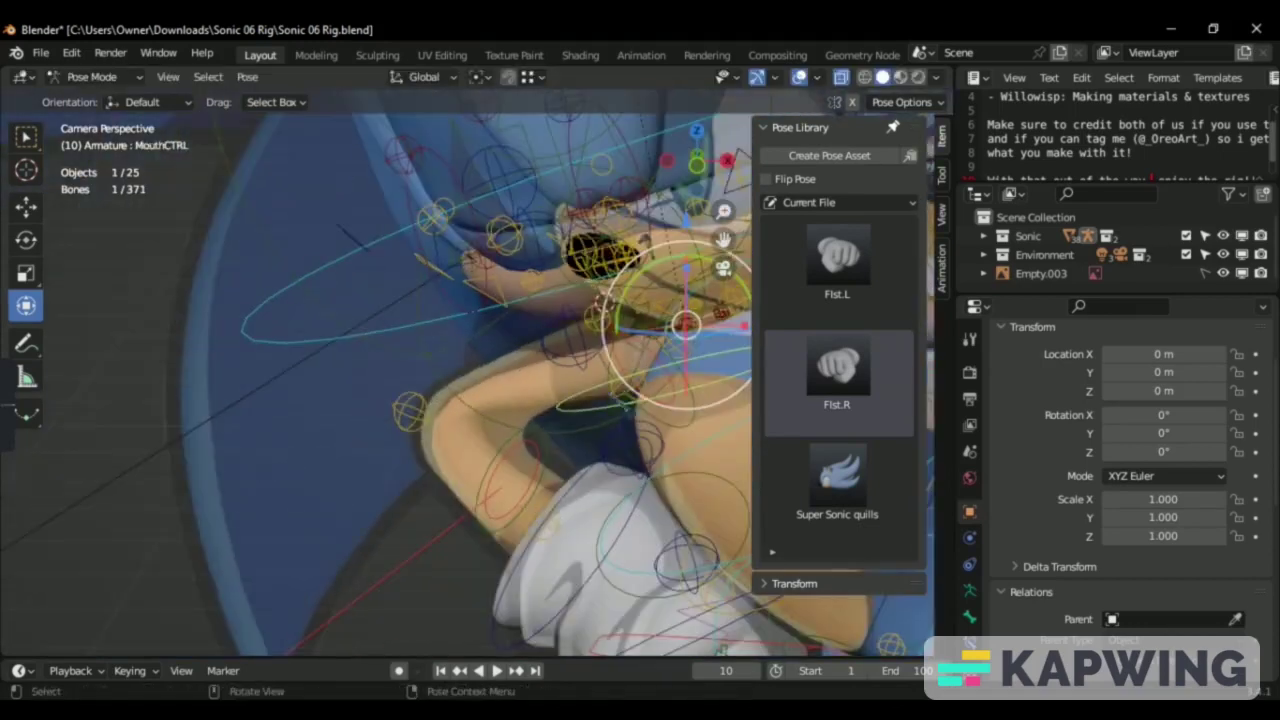
pyautogui.moveTo(677, 340); pyautogui.dragTo(623, 366)
pyautogui.press('s')
pyautogui.click(677, 345)
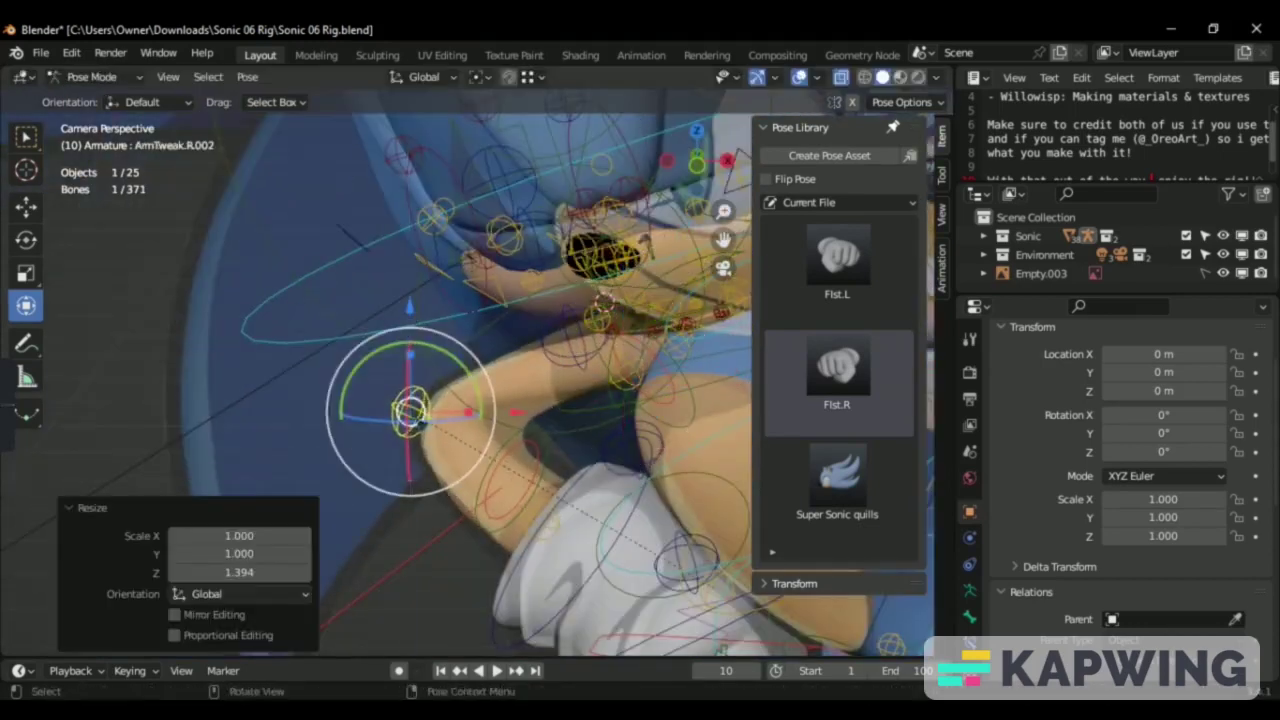
pyautogui.hotkey('ctrl', 'z')
pyautogui.hotkey('ctrl', 'z')
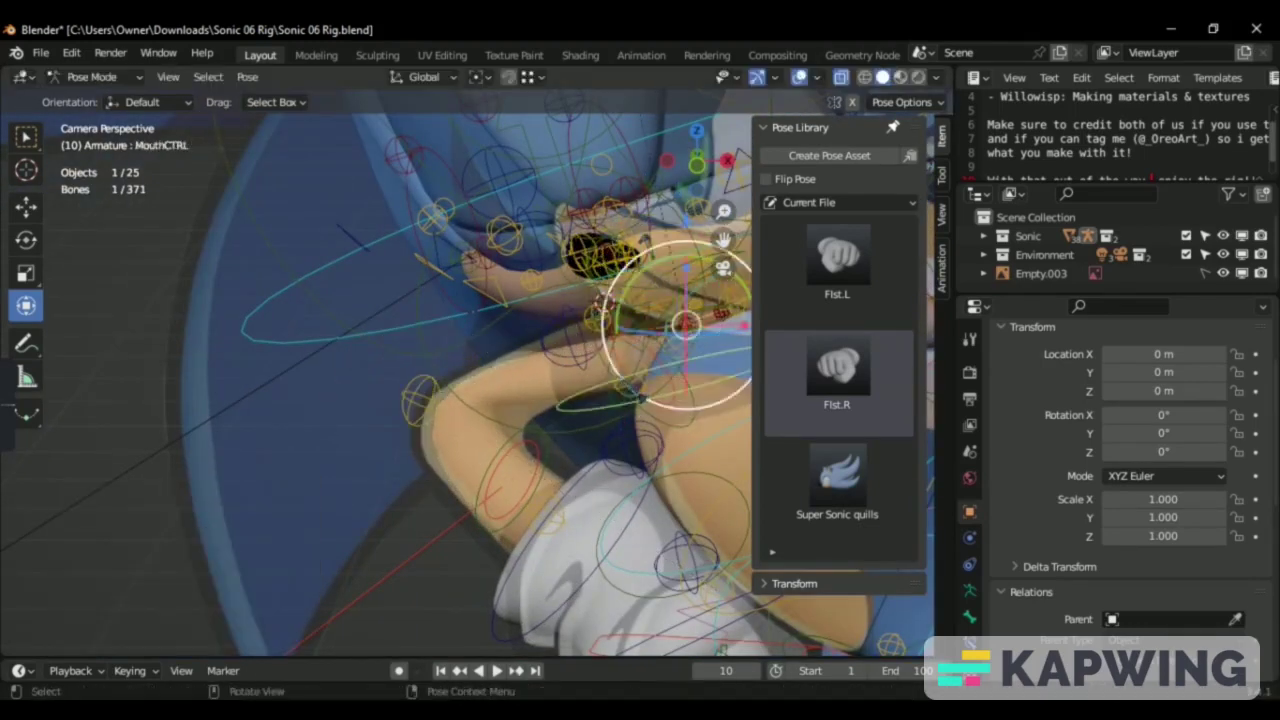
pyautogui.click(625, 355)
# Move the lower and middle right arm tweak bones so the arm extends outward, undoing a scale attempt.
pyautogui.click(440, 404)
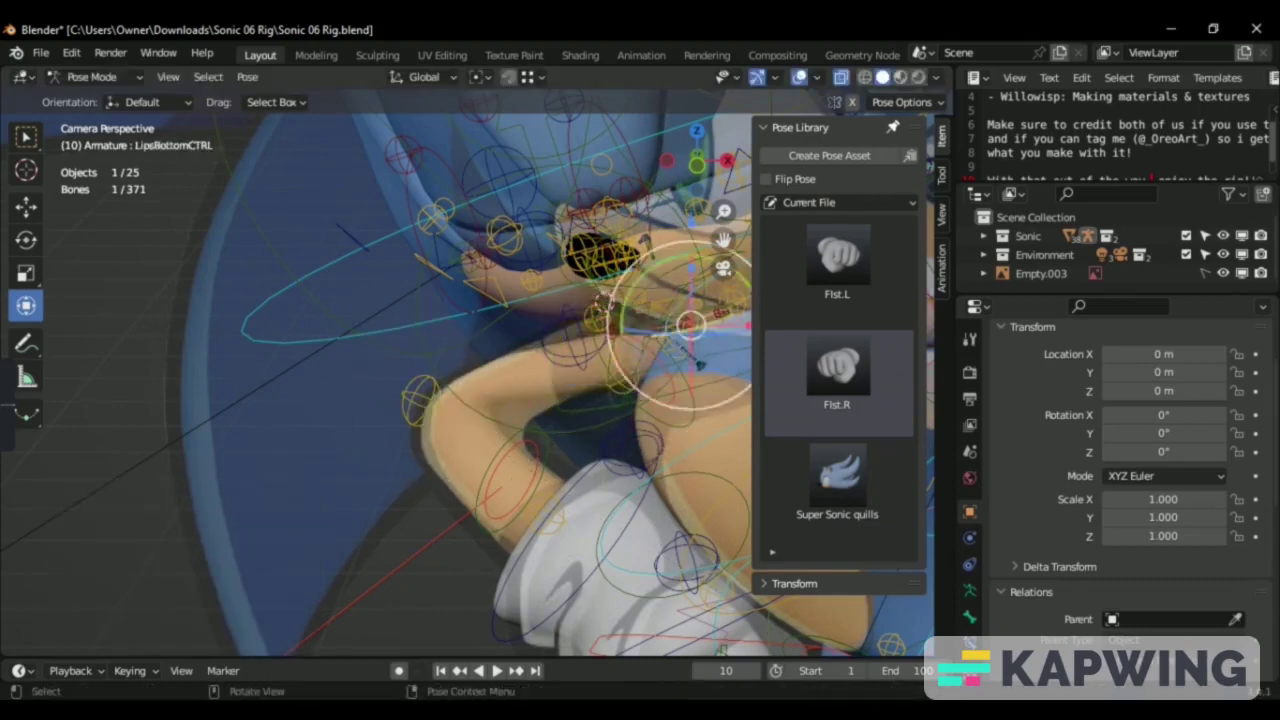
pyautogui.click(651, 308)
pyautogui.click(608, 370)
pyautogui.press('g')
pyautogui.click(608, 370)
pyautogui.press('s')
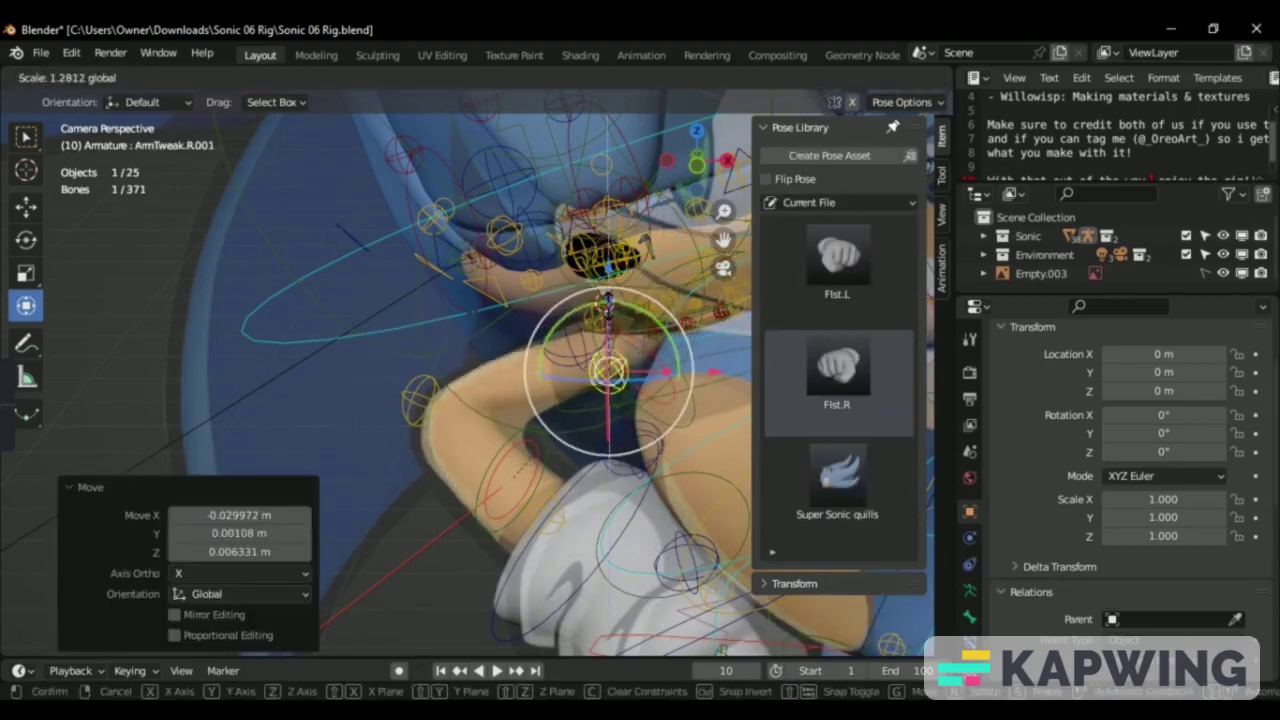
pyautogui.hotkey('ctrl', 'z')
pyautogui.hotkey('ctrl', 'z')
pyautogui.hotkey('ctrl', 'z')
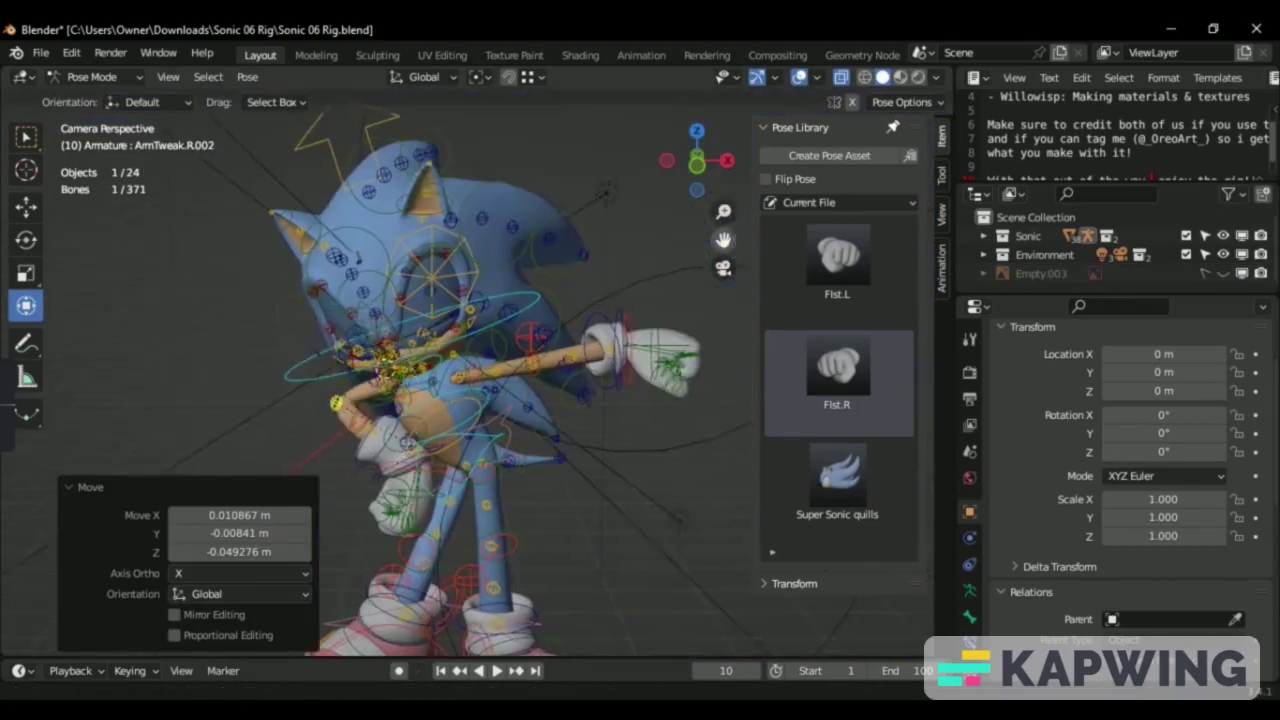
pyautogui.hotkey('ctrl', 'z')
pyautogui.hotkey('ctrl', 'z')
# Rotate Sonic's left hand around the Y axis toward the thumbs-up angle.
pyautogui.press('r')
pyautogui.press('r')
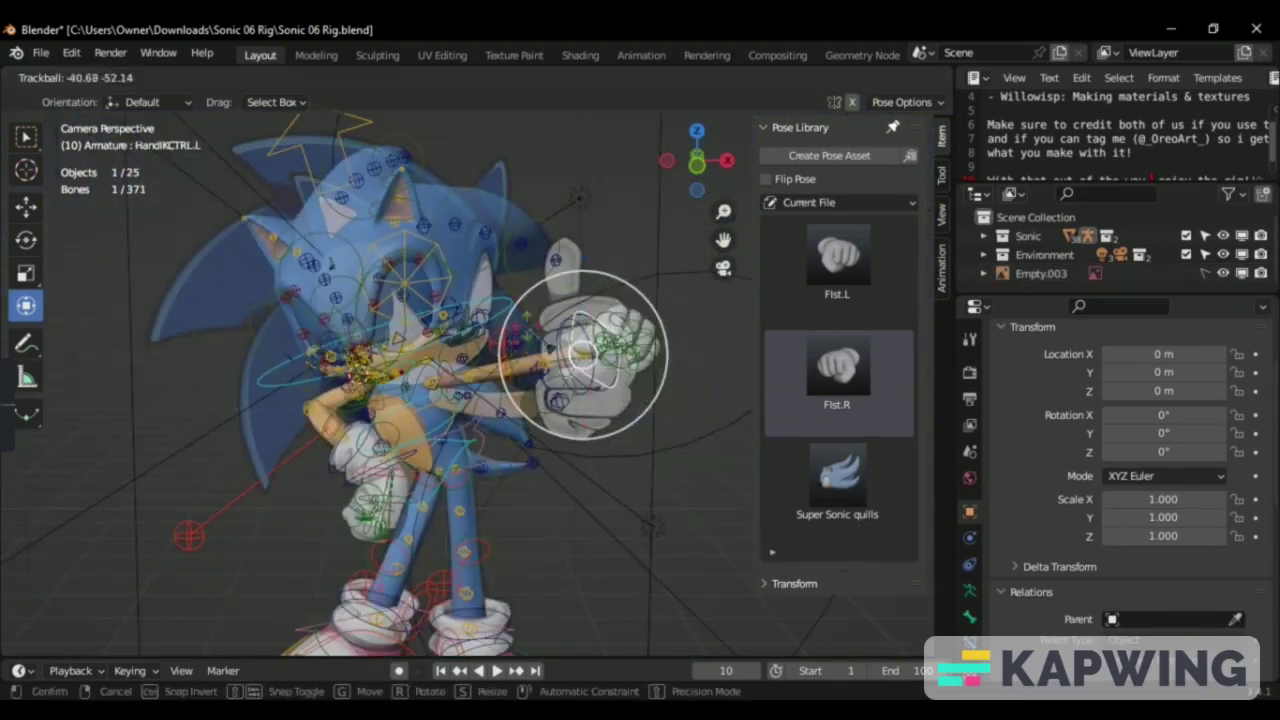
pyautogui.press('y')
pyautogui.press('Return')
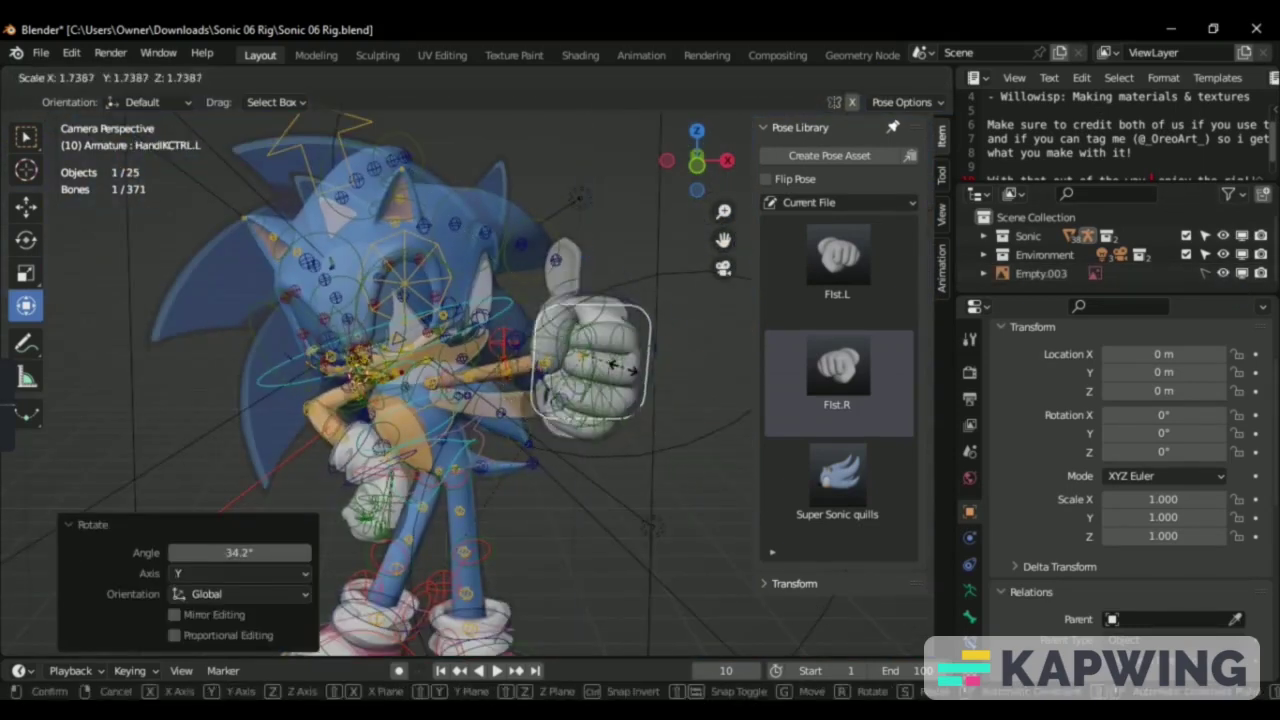
pyautogui.hotkey('ctrl', 'z')
pyautogui.hotkey('ctrl', 'z')
pyautogui.hotkey('ctrl', 'z')
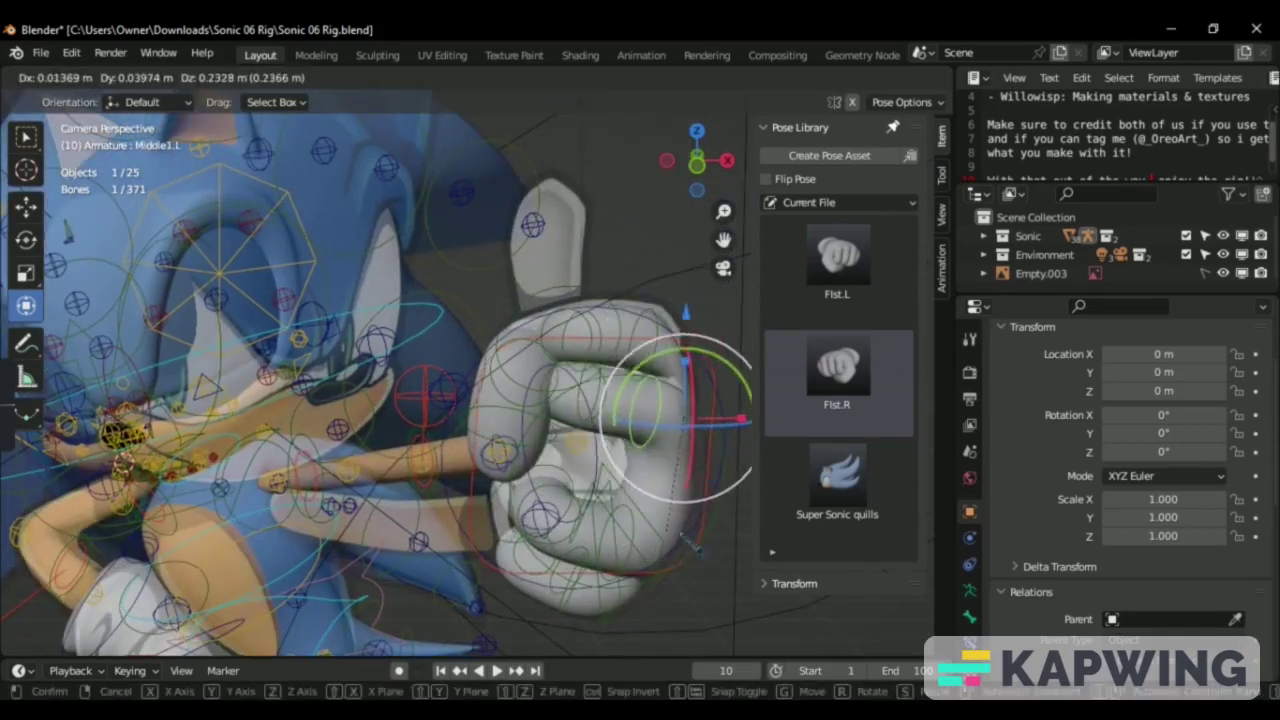
pyautogui.click(593, 460)
# Curl the pinky and middle fingers into a fist and tilt the thumb upward.
pyautogui.click(600, 466)
pyautogui.press('g')
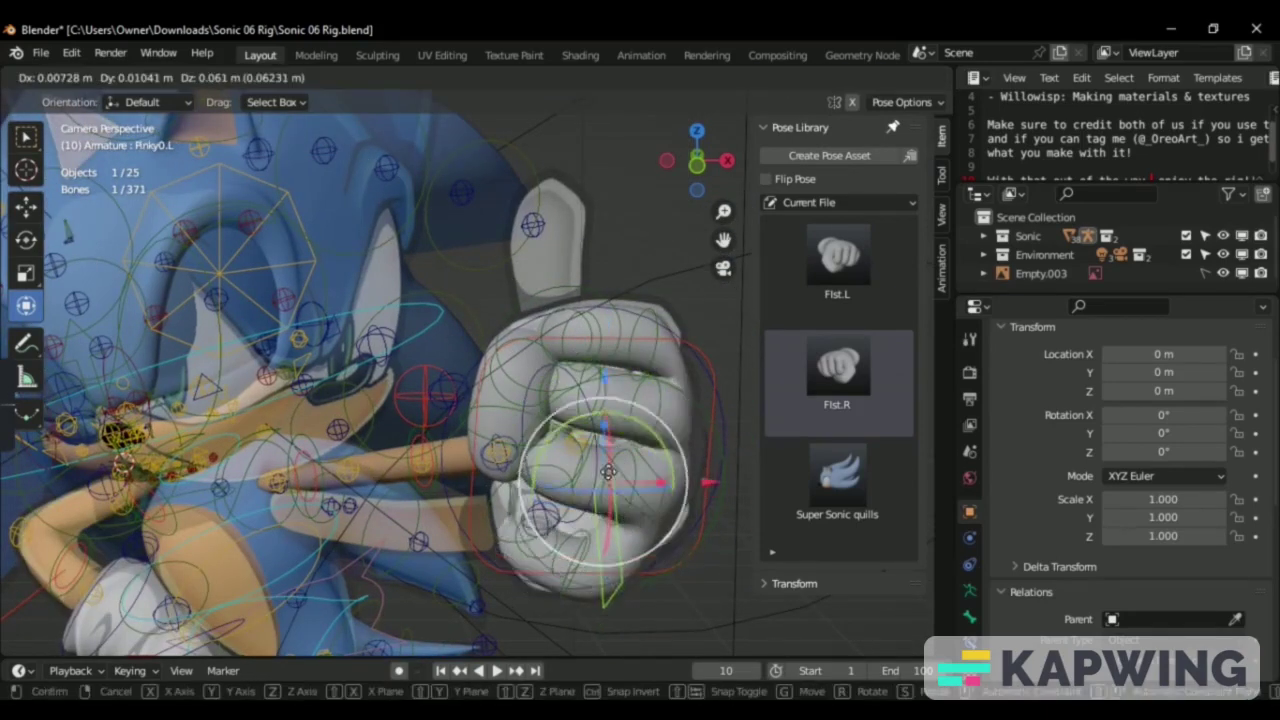
pyautogui.click(627, 450)
pyautogui.click(640, 432)
pyautogui.press('r')
pyautogui.press('y')
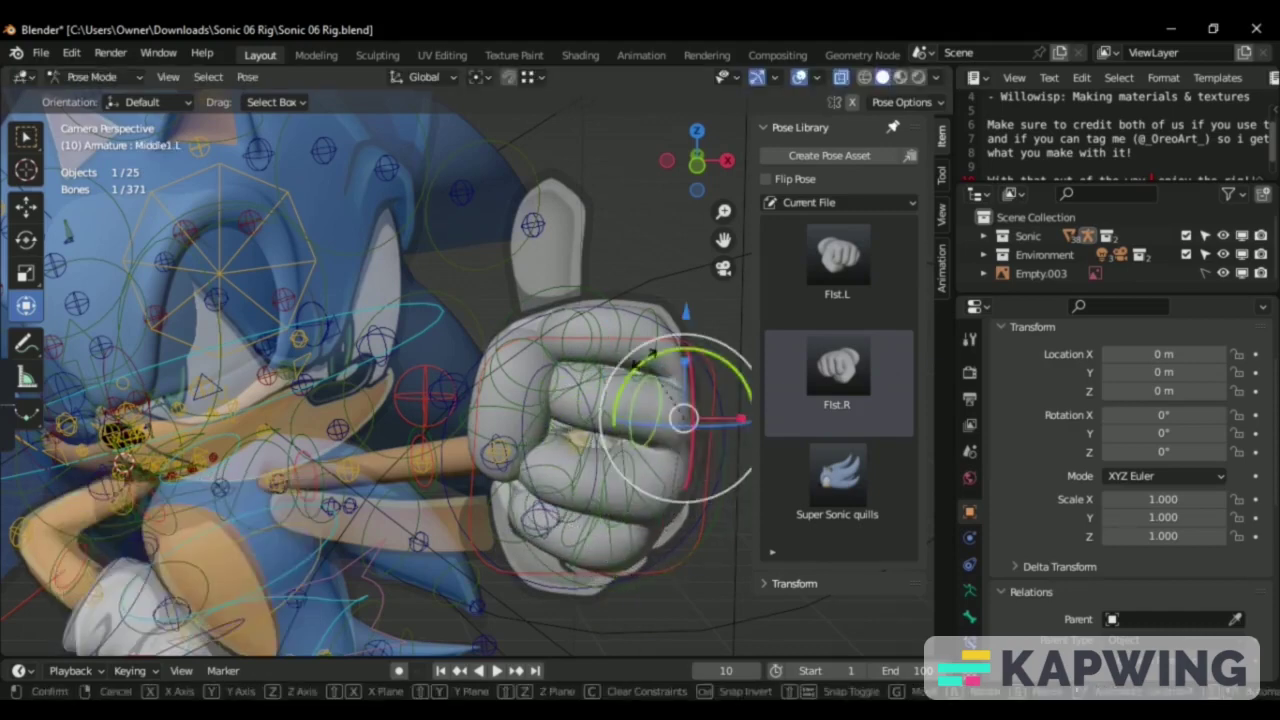
pyautogui.click(683, 418)
pyautogui.click(576, 440)
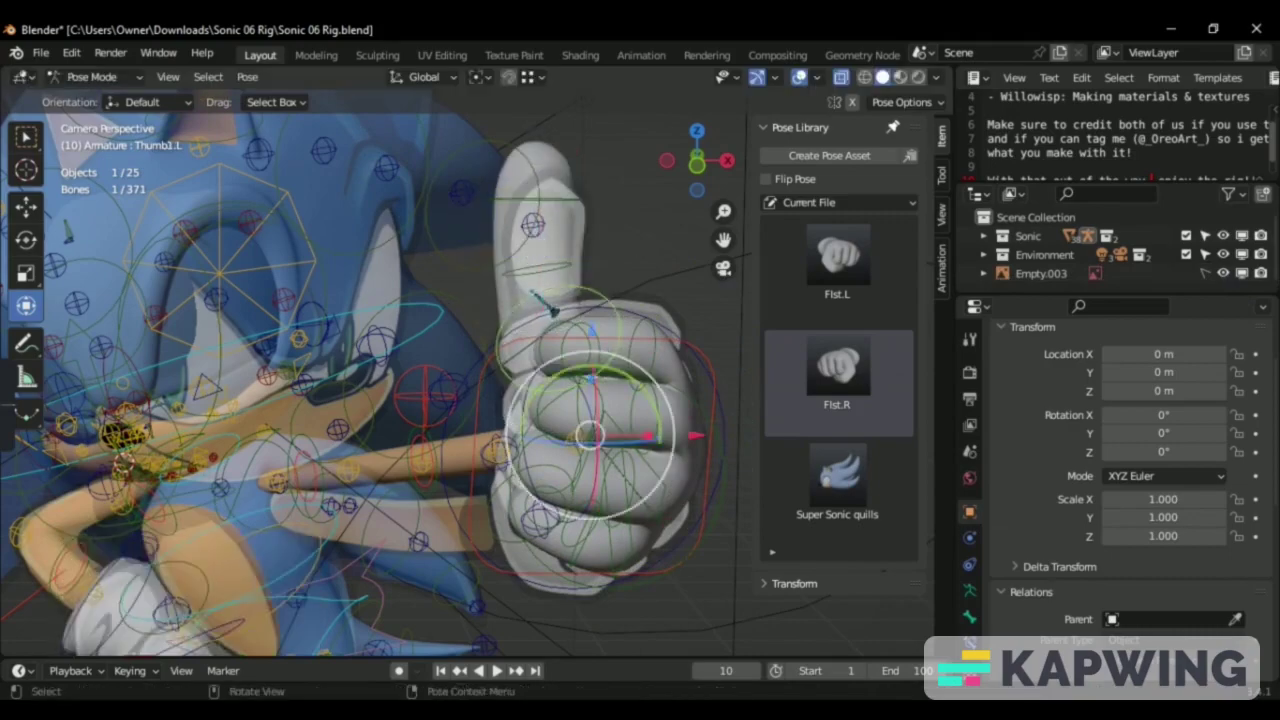
pyautogui.click(612, 368)
pyautogui.press('g')
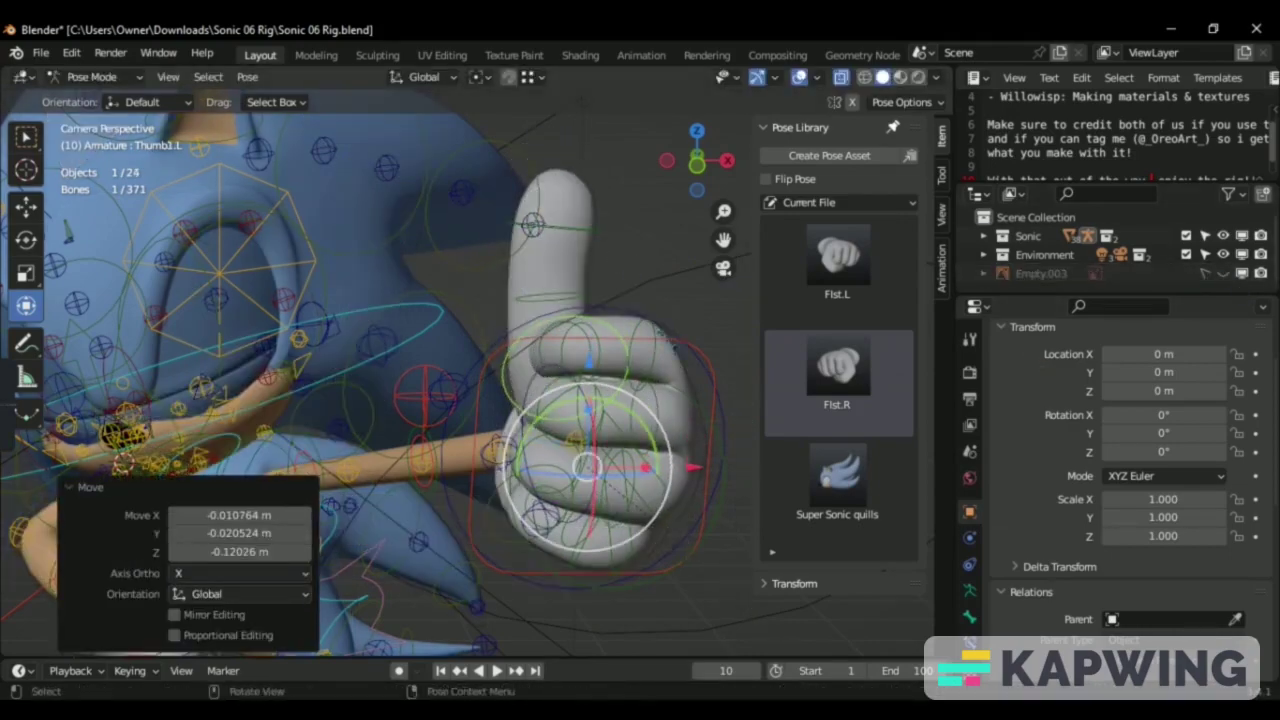
# Set the thumb's position and bend the left forearm tweak bone into a smoother curve.
pyautogui.press('g')
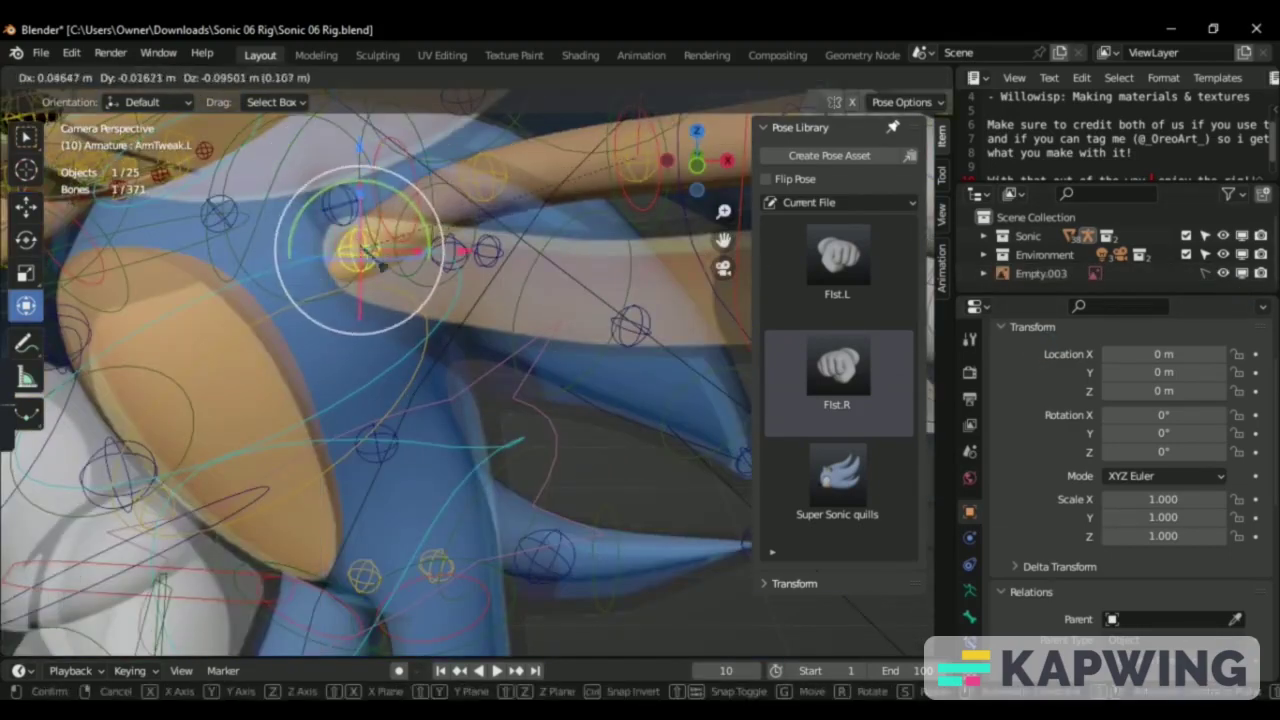
pyautogui.click(486, 186)
pyautogui.click(640, 295)
pyautogui.press('g')
pyautogui.click(645, 325)
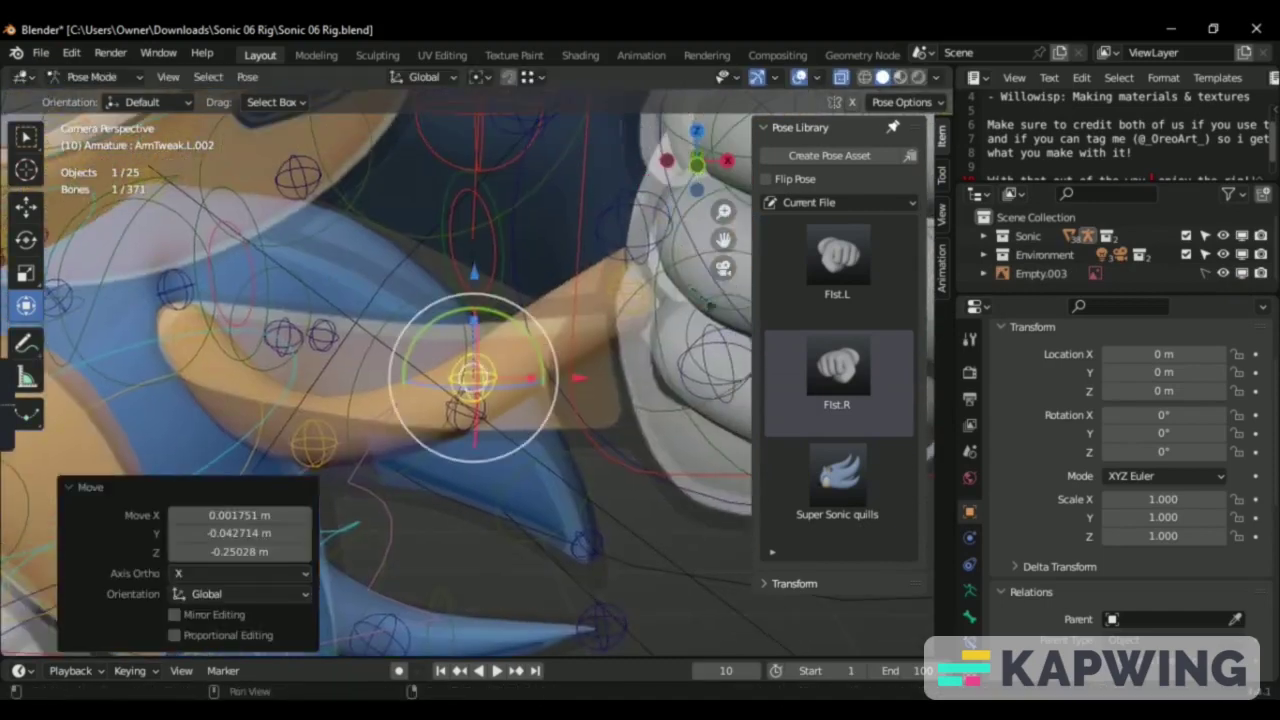
pyautogui.press('g')
pyautogui.click(493, 405)
# Shift the left wrist tweak bone into place over several moves.
pyautogui.click(463, 403)
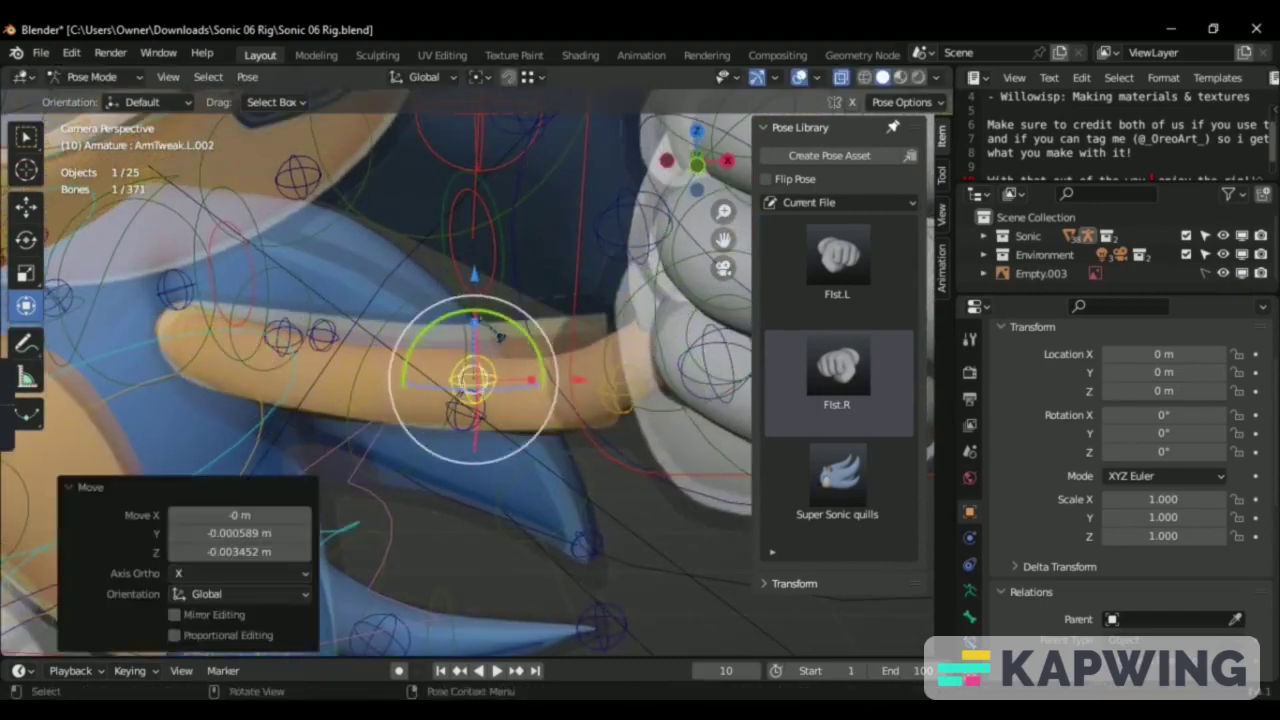
pyautogui.press('g')
pyautogui.click(352, 362)
pyautogui.click(470, 400)
pyautogui.press('g')
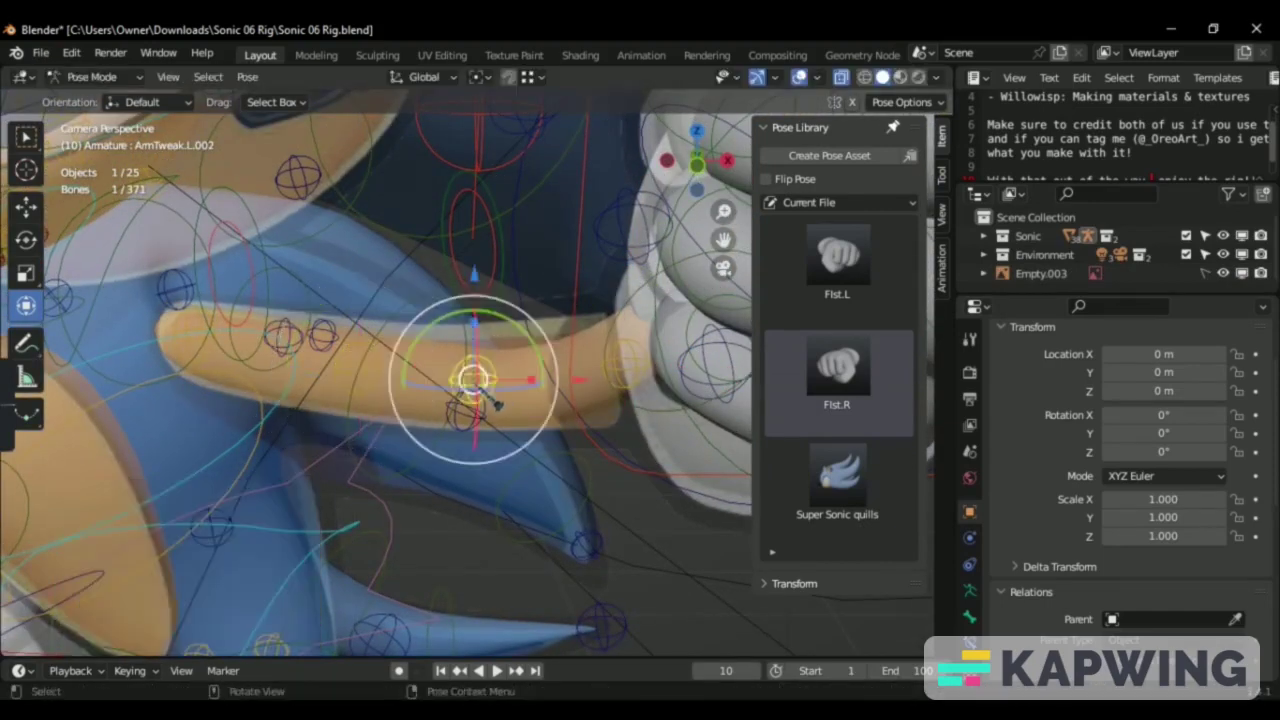
pyautogui.click(468, 370)
pyautogui.press('g')
pyautogui.click(621, 360)
pyautogui.scroll(3, 600, 360)
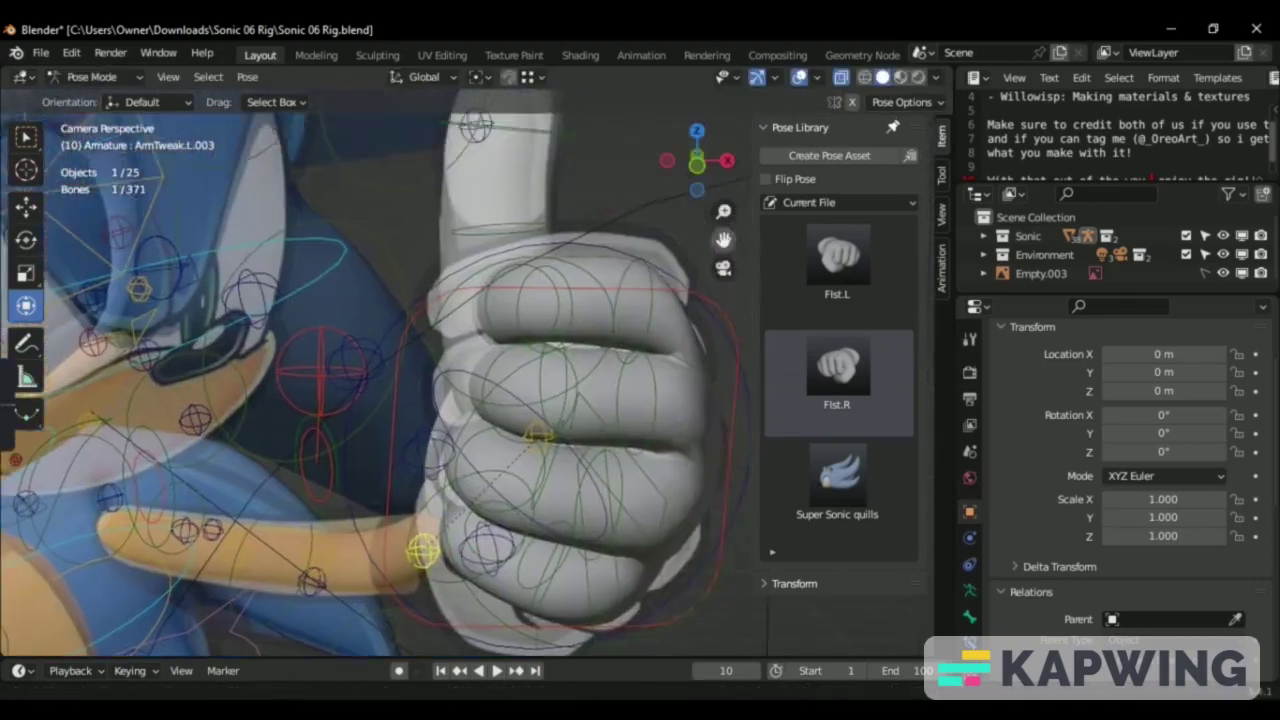
# Adjust the glove cuff's top and bottom edges, shift the ring finger, and resize the fist.
pyautogui.click(506, 368)
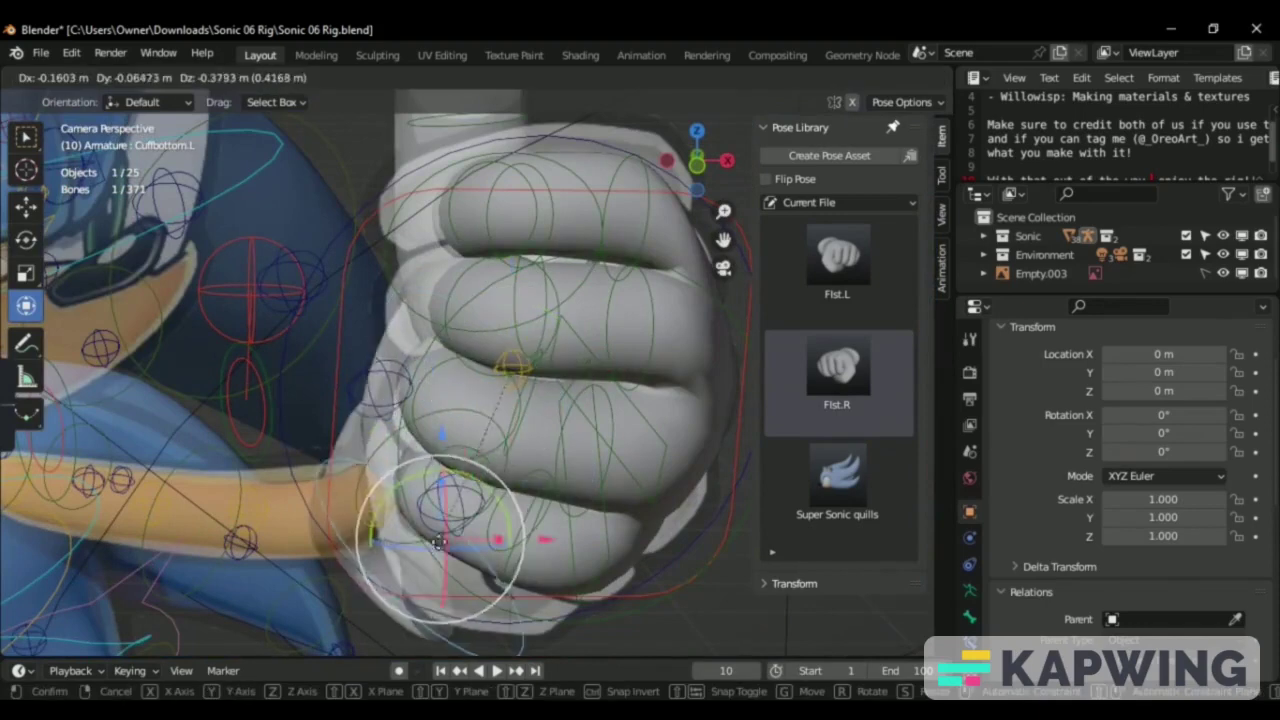
pyautogui.click(484, 556)
pyautogui.click(476, 432)
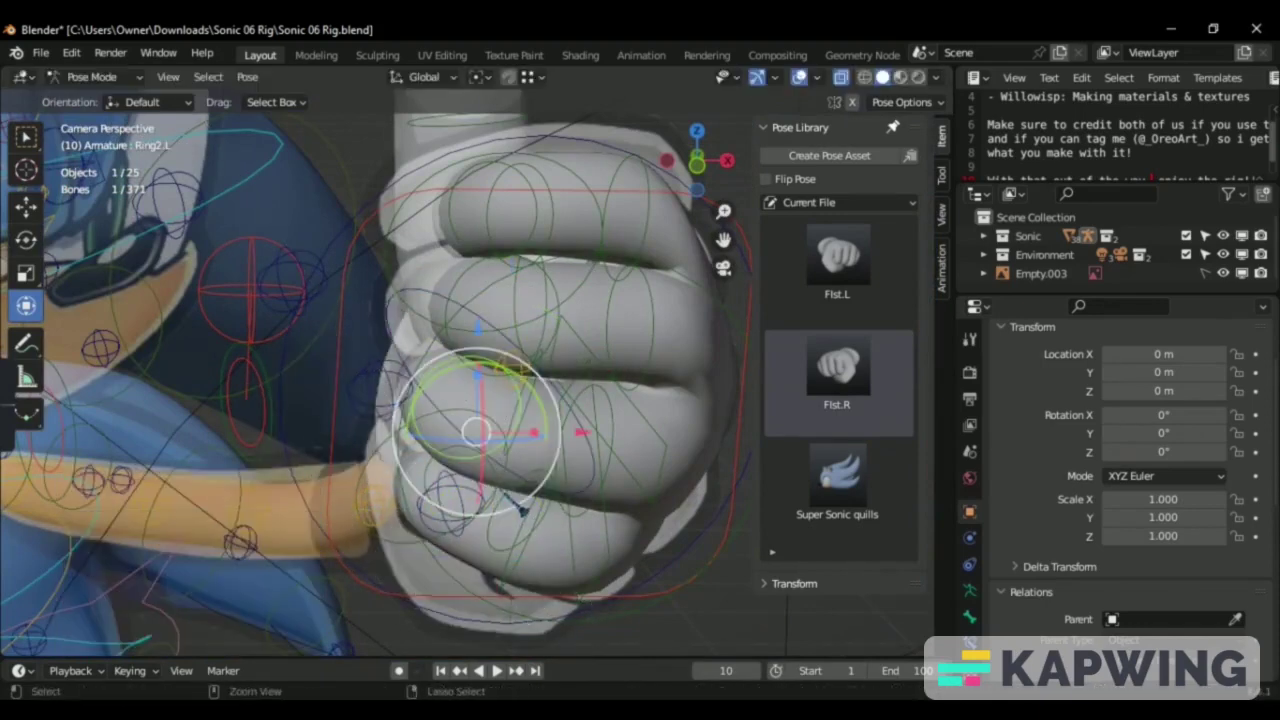
pyautogui.click(418, 472)
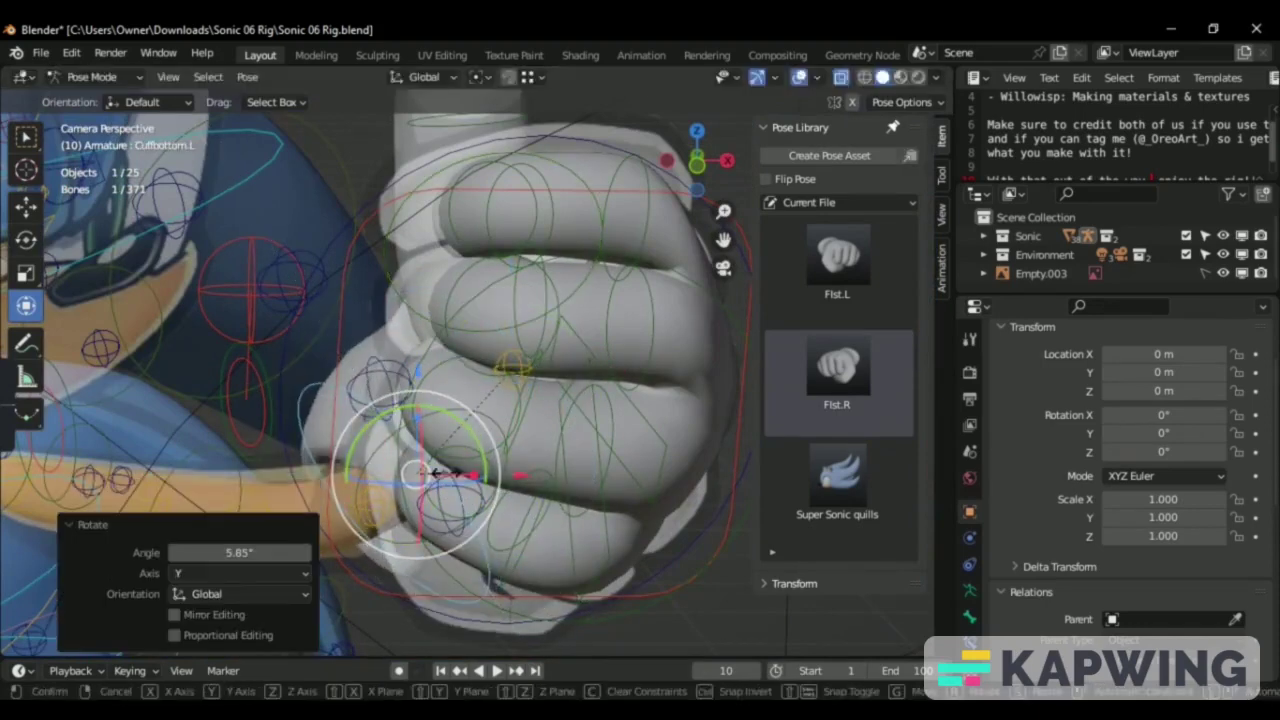
pyautogui.click(512, 402)
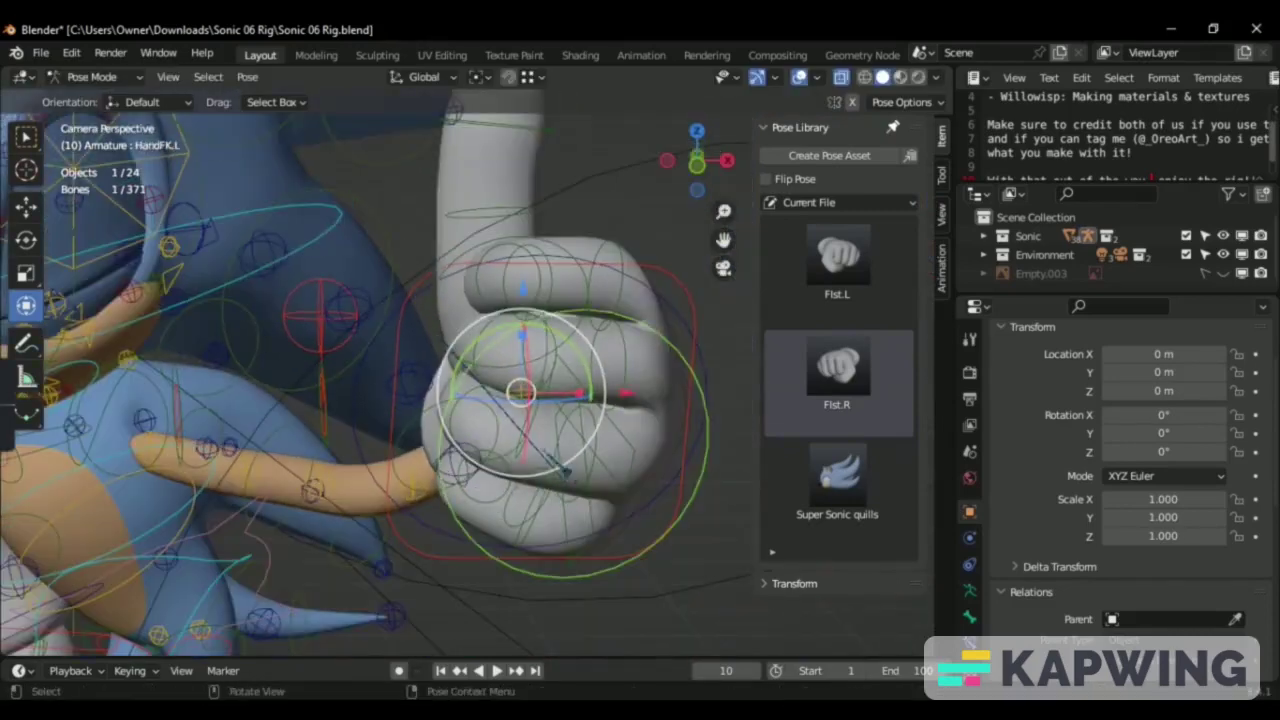
pyautogui.click(575, 437)
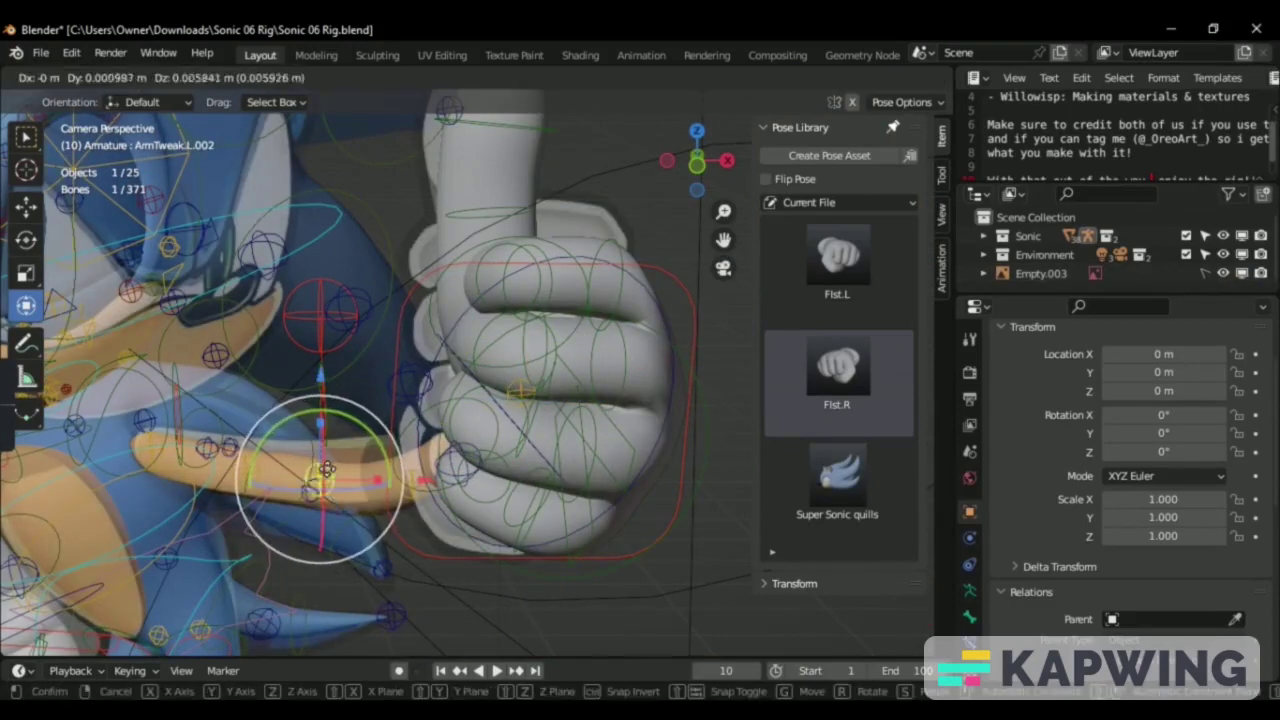
# Nudge the remaining left arm and wrist tweak bones toward the fist.
pyautogui.click(326, 468)
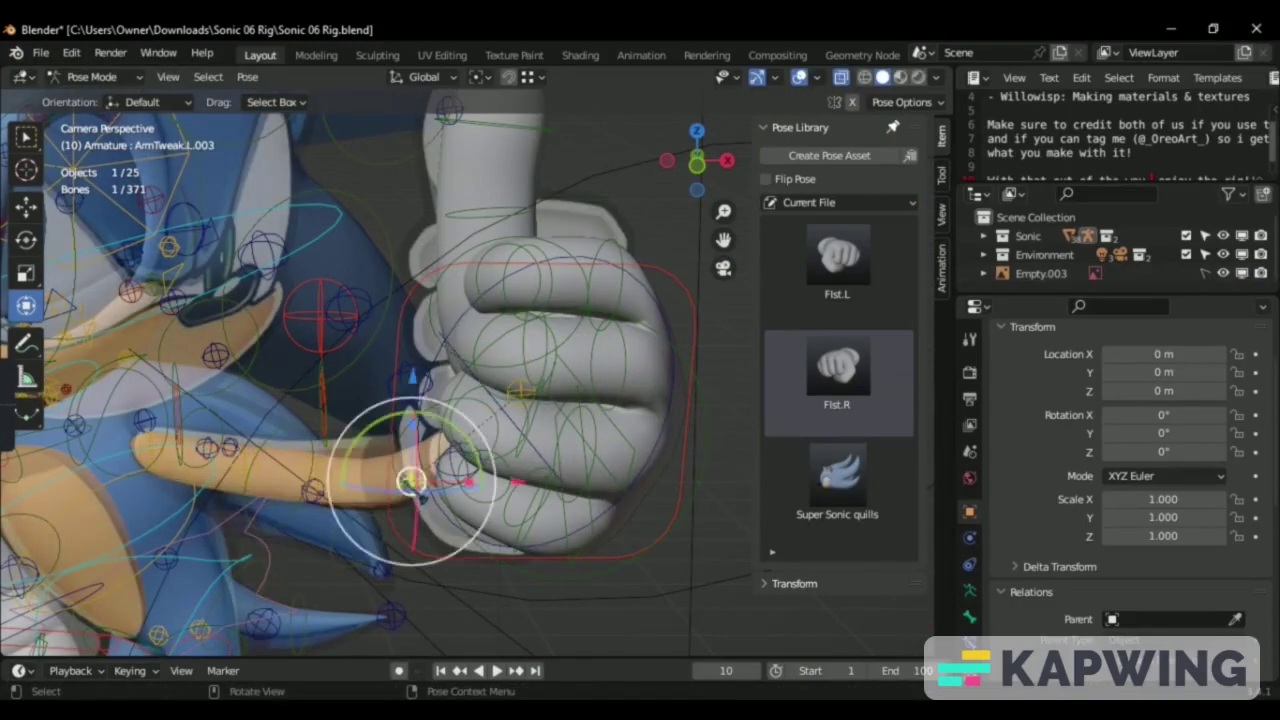
pyautogui.click(495, 440)
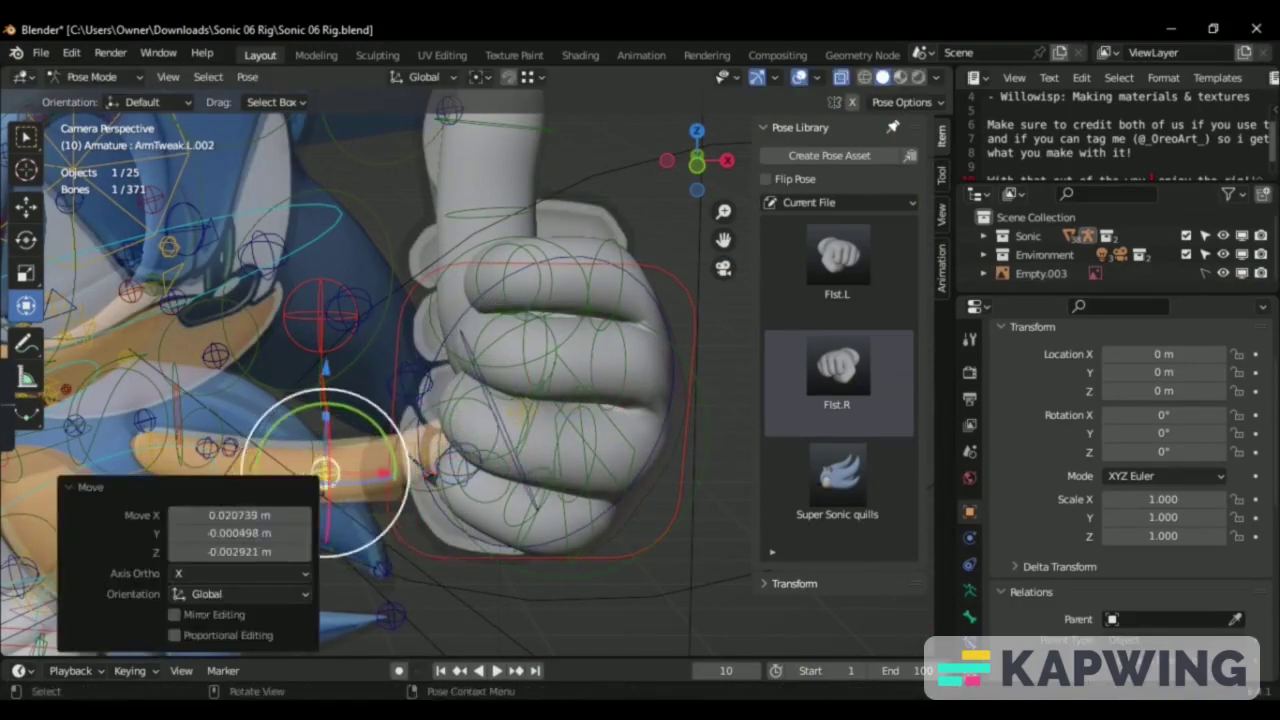
pyautogui.click(468, 427)
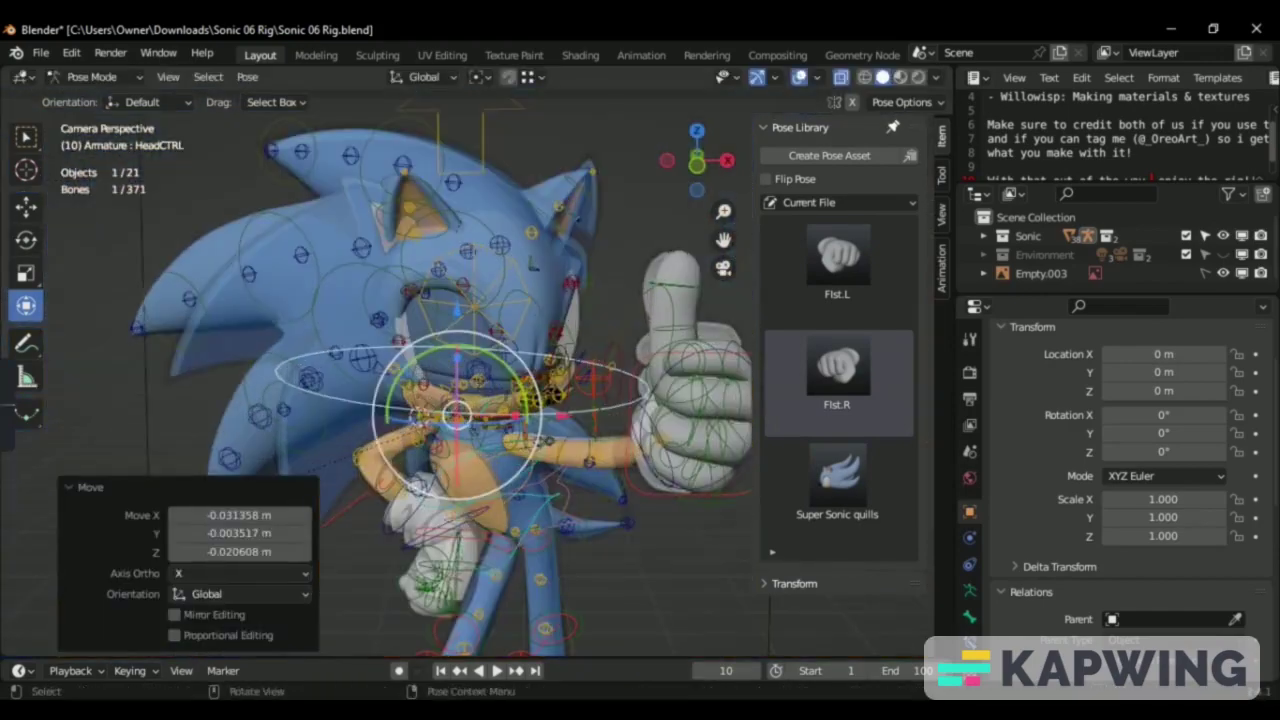
# Give the head control a small vertical-axis rotation.
pyautogui.press('r')
pyautogui.press('Return')
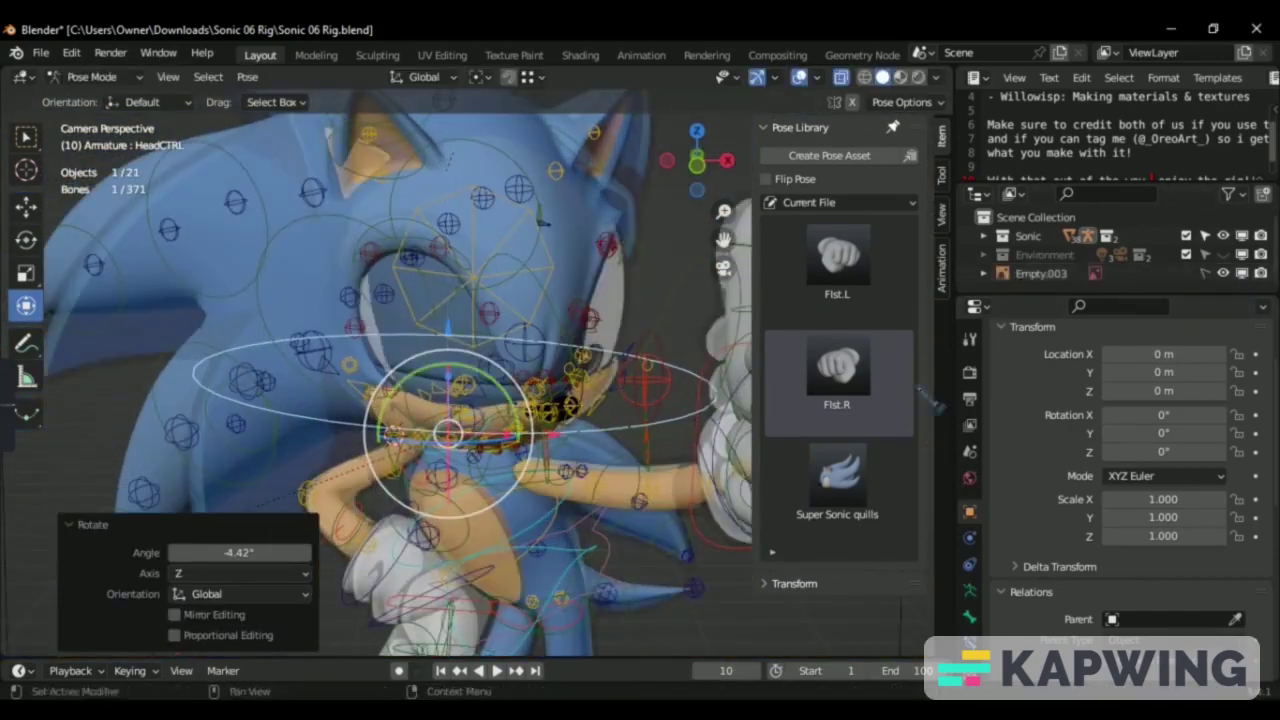
pyautogui.press('r')
# Rotate the upper and lower eyelid controls to shape the eye.
pyautogui.click(446, 306)
pyautogui.press('r')
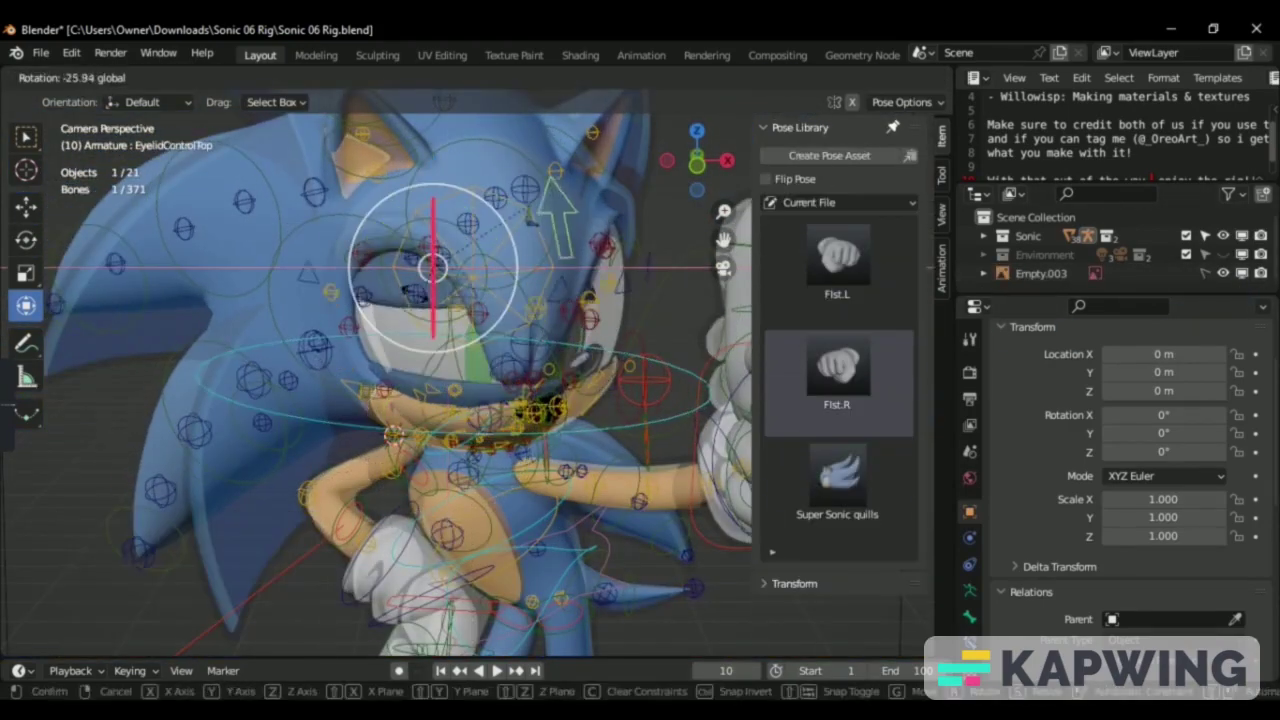
pyautogui.scroll(4, 535, 411)
pyautogui.click(441, 320)
pyautogui.press('r')
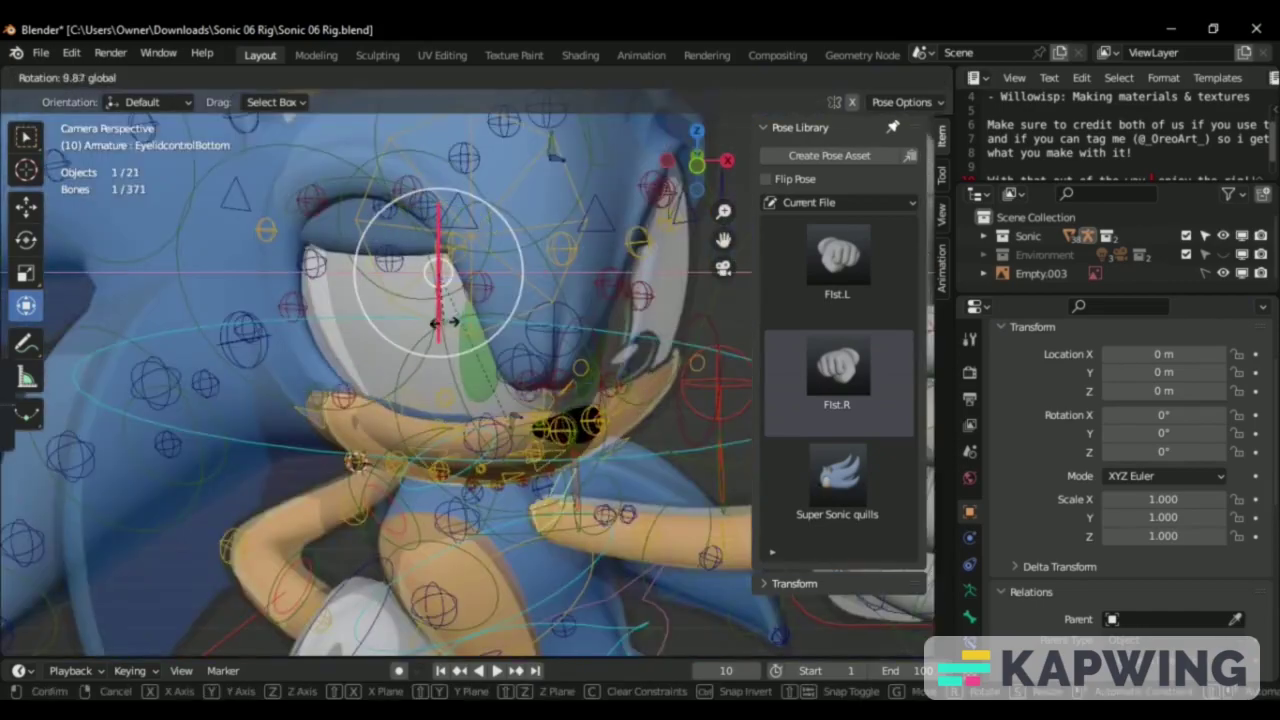
pyautogui.click(420, 297)
pyautogui.scroll(3, 420, 297)
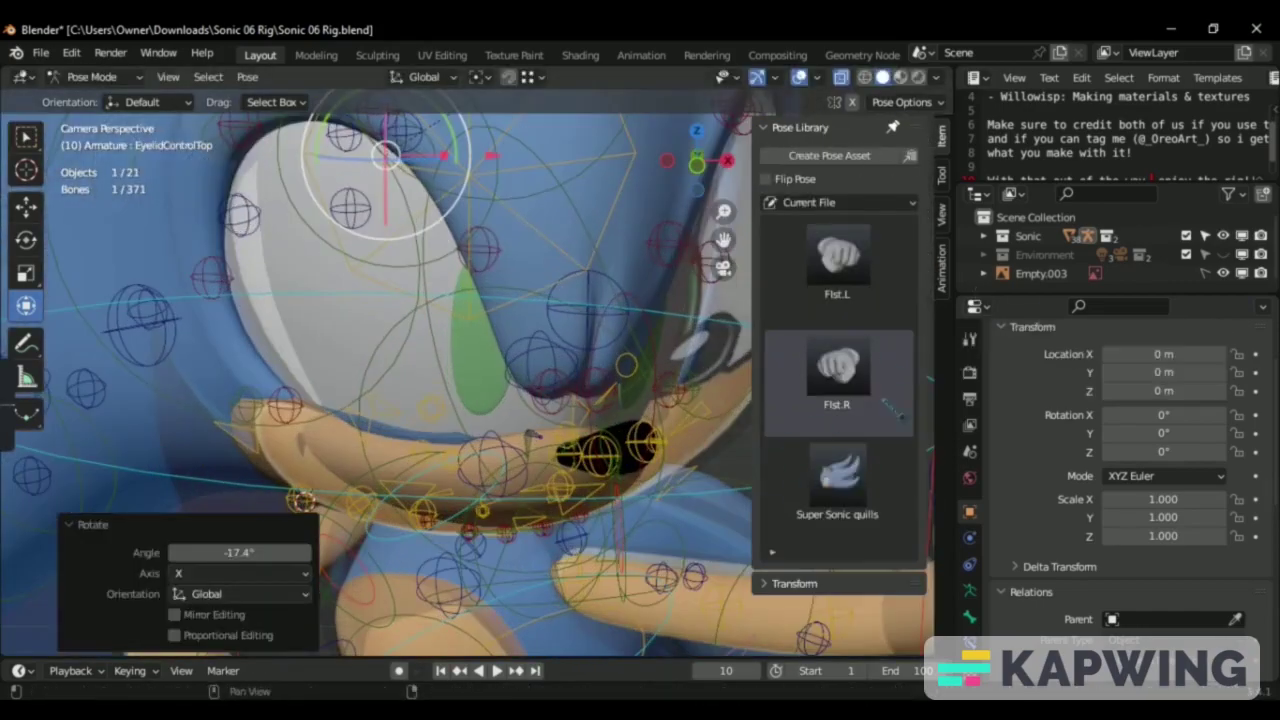
pyautogui.click(422, 230)
pyautogui.click(425, 295)
# Hide and re-show the reference image to compare the pose, framing the head.
pyautogui.scroll(-5, 425, 295)
pyautogui.click(1242, 273)
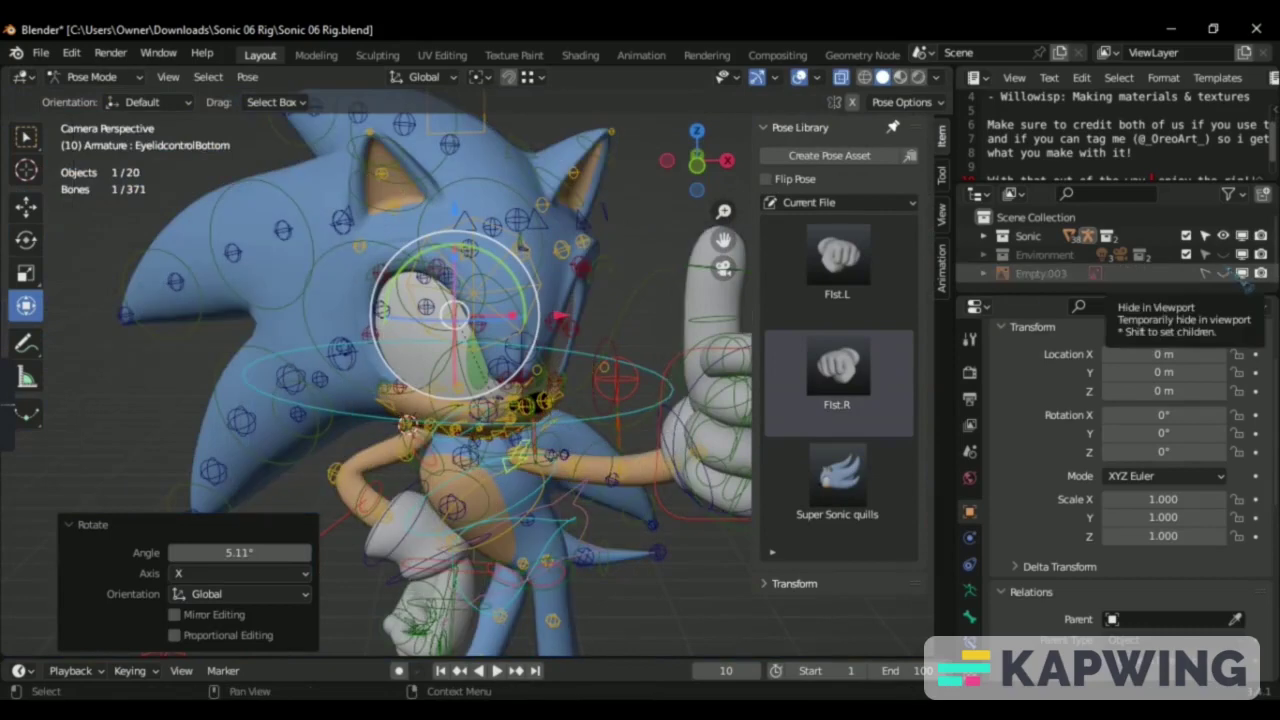
pyautogui.click(1242, 273)
pyautogui.moveTo(723, 239); pyautogui.dragTo(725, 238)
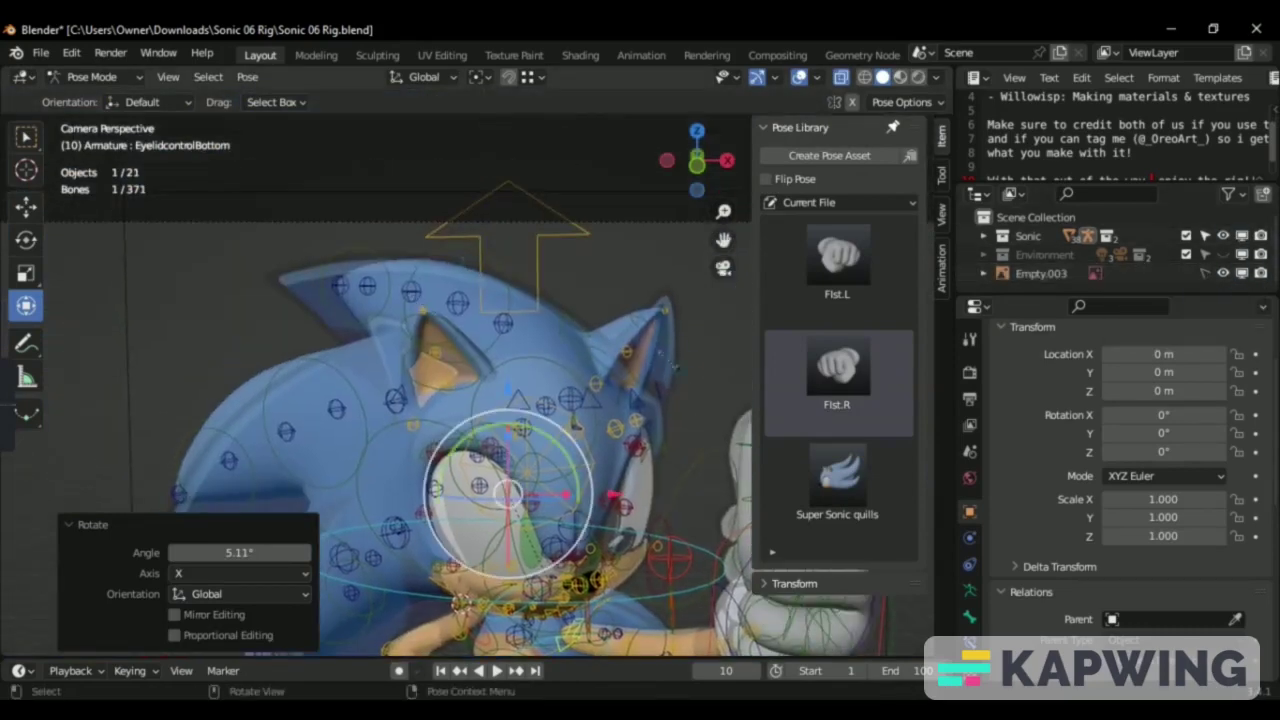
pyautogui.scroll(5, 474, 240)
# Raise and rotate the brow control above the eye.
pyautogui.click(474, 240)
pyautogui.press('r')
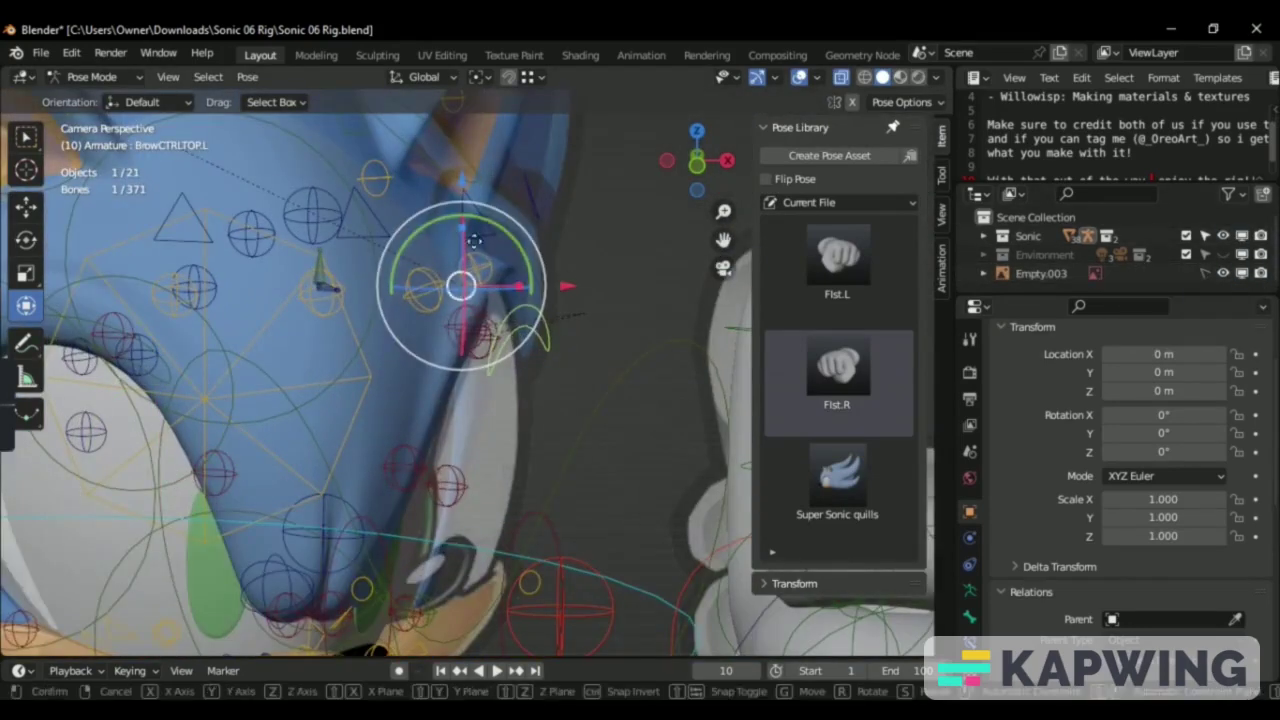
pyautogui.click(478, 215)
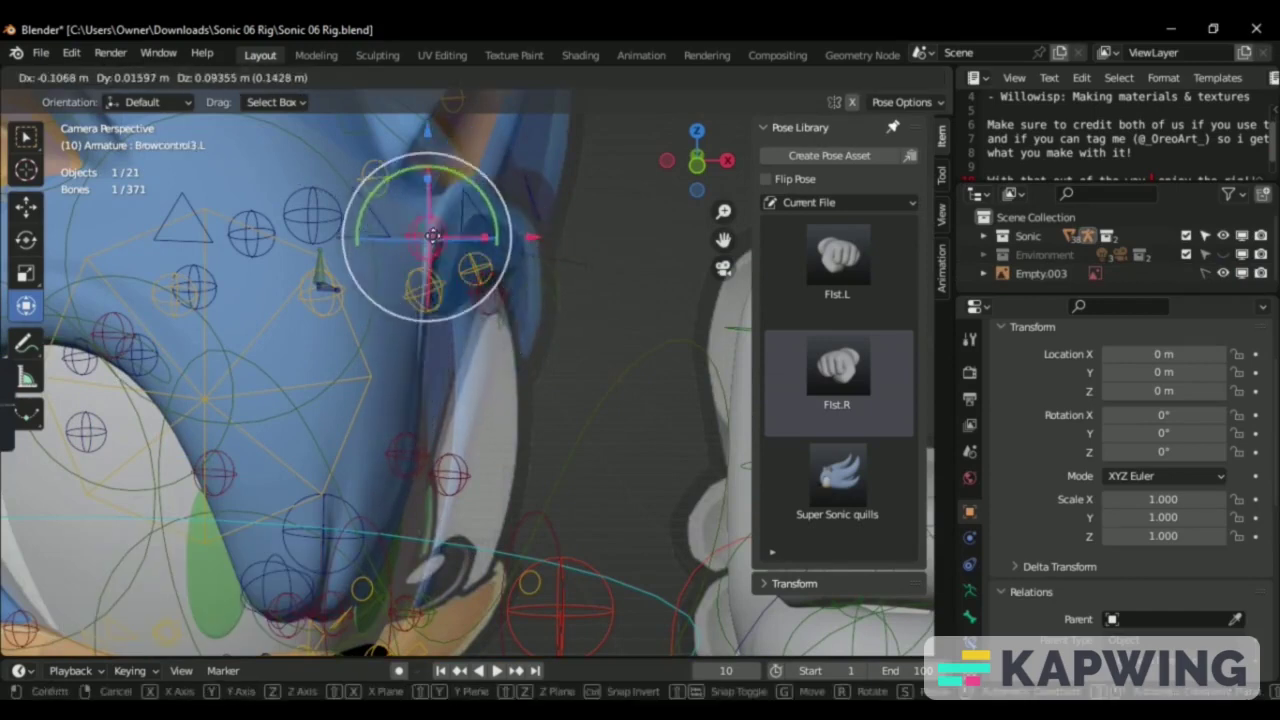
pyautogui.click(478, 280)
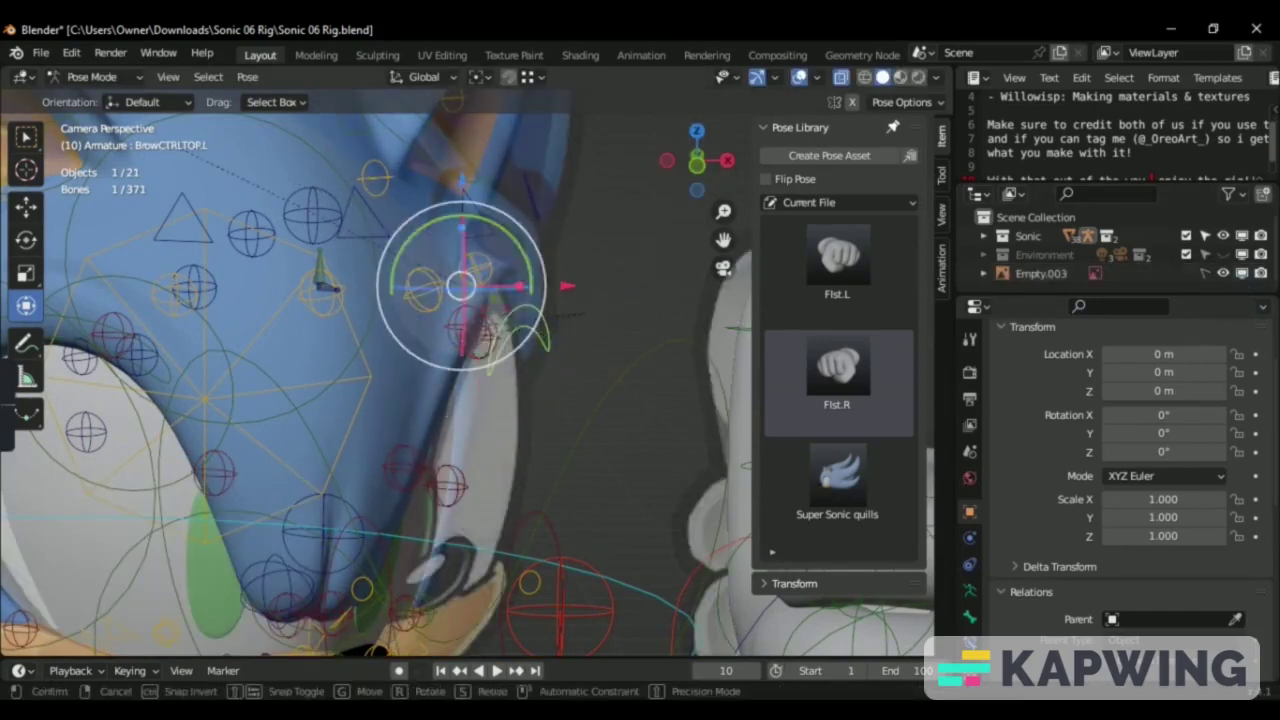
pyautogui.press('Return')
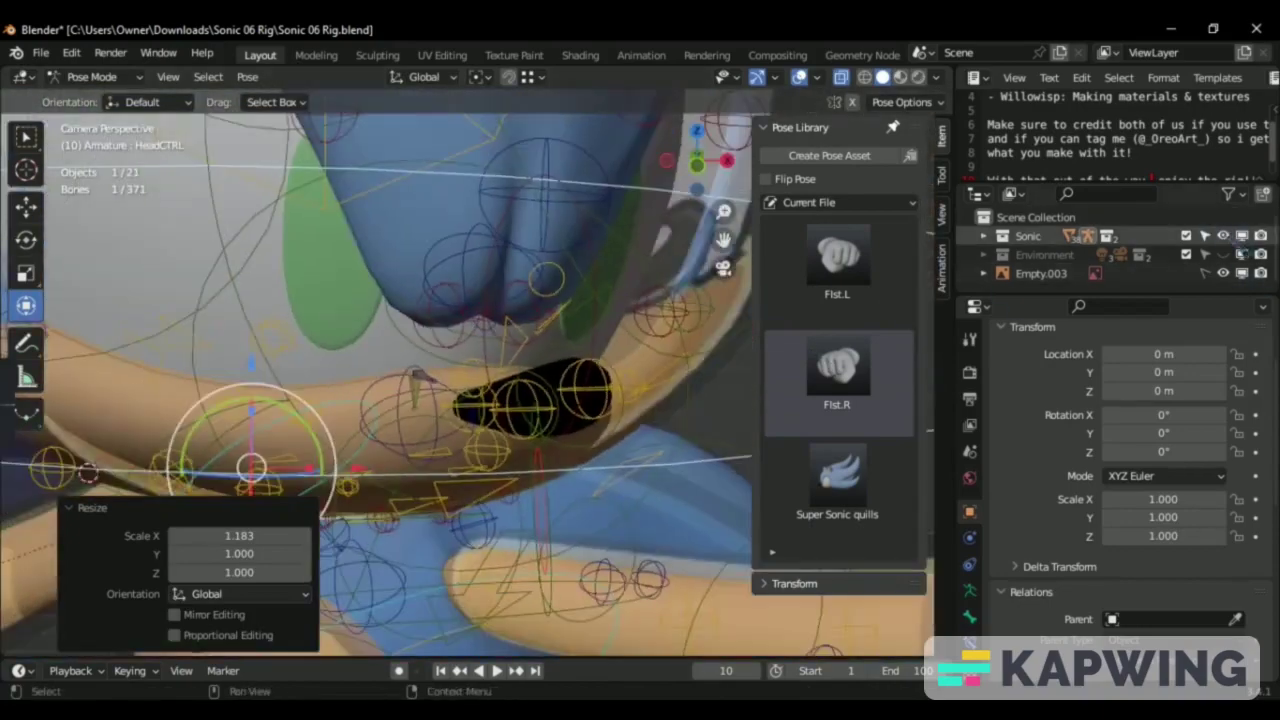
# Tilt the head control and shift it along X, then pick the middle brow and top quill controls.
pyautogui.press('r')
pyautogui.press('Return')
pyautogui.press('g')
pyautogui.press('x')
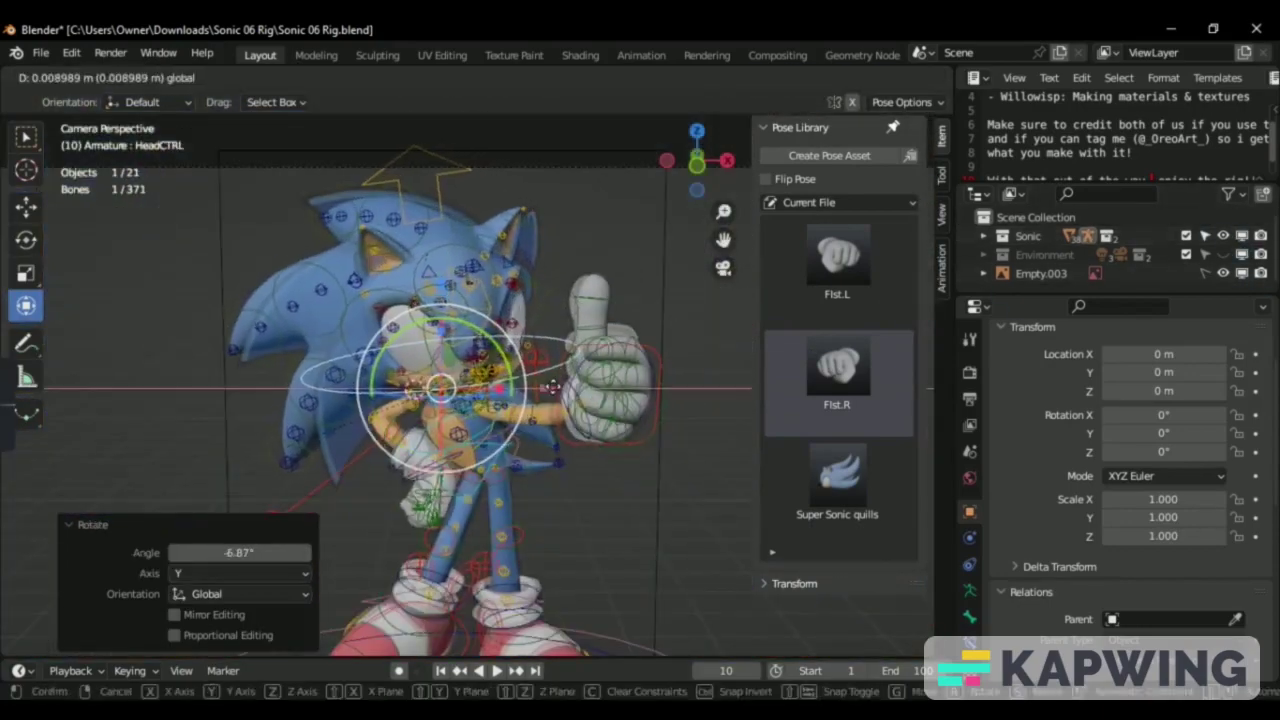
pyautogui.press('Return')
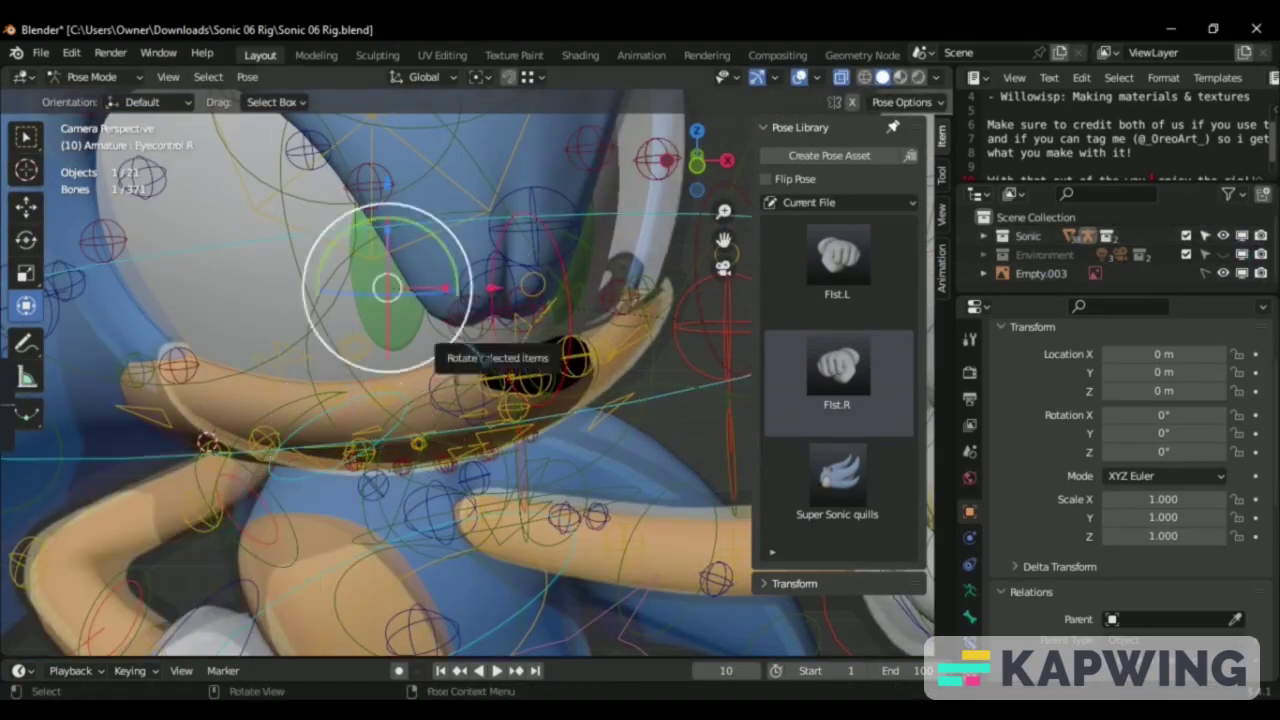
pyautogui.click(507, 315)
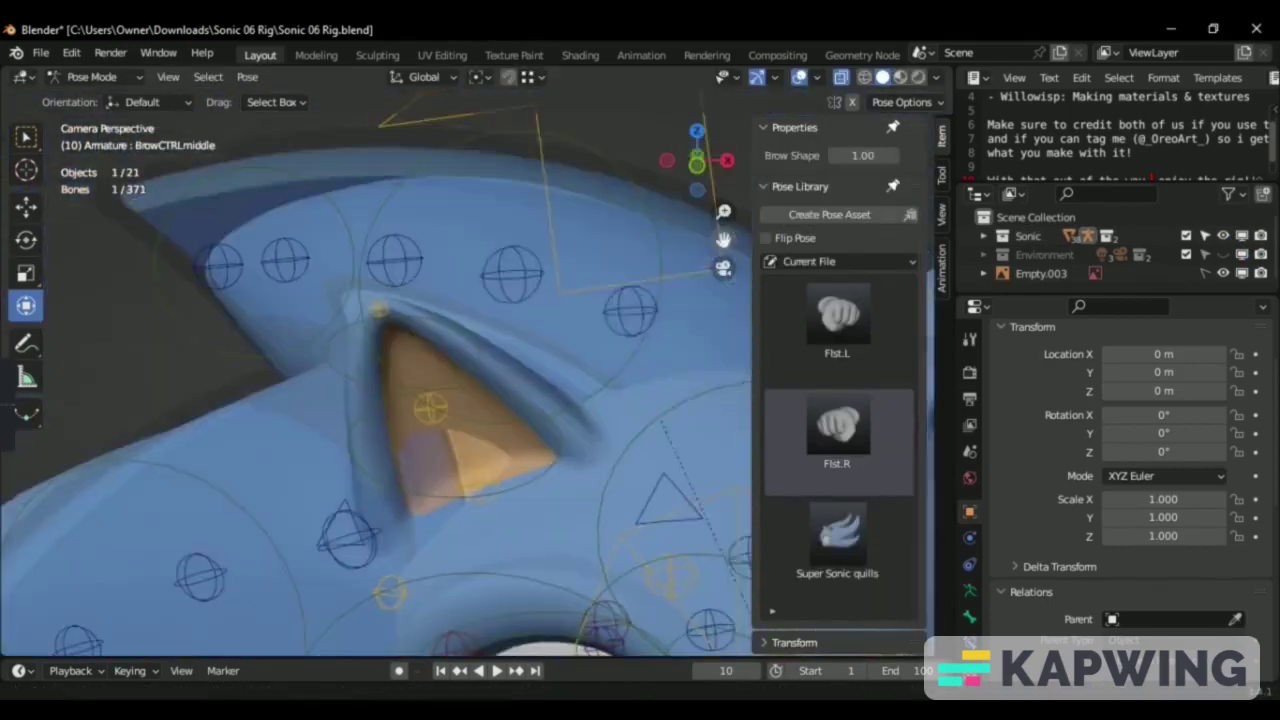
pyautogui.click(606, 423)
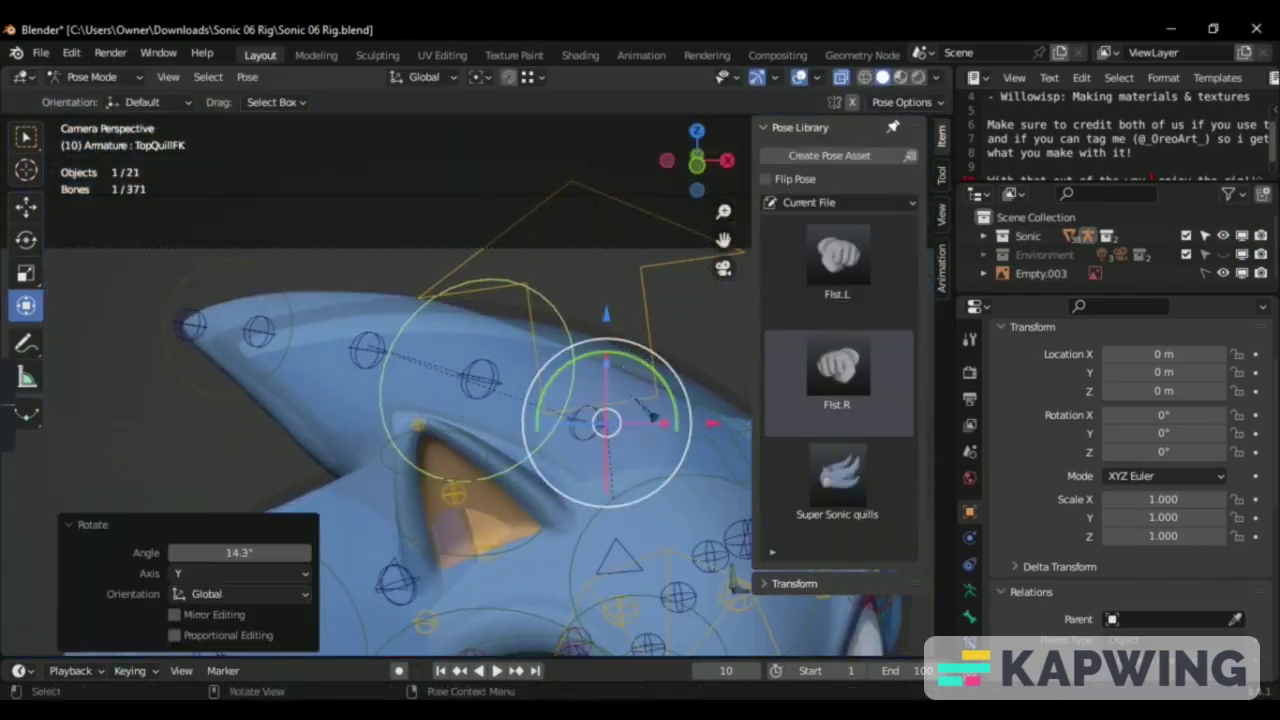
# Reposition the top quill tip and its next two controls to reshape the top quill.
pyautogui.moveTo(606, 410); pyautogui.dragTo(622, 403)
pyautogui.click(490, 358)
pyautogui.click(323, 343)
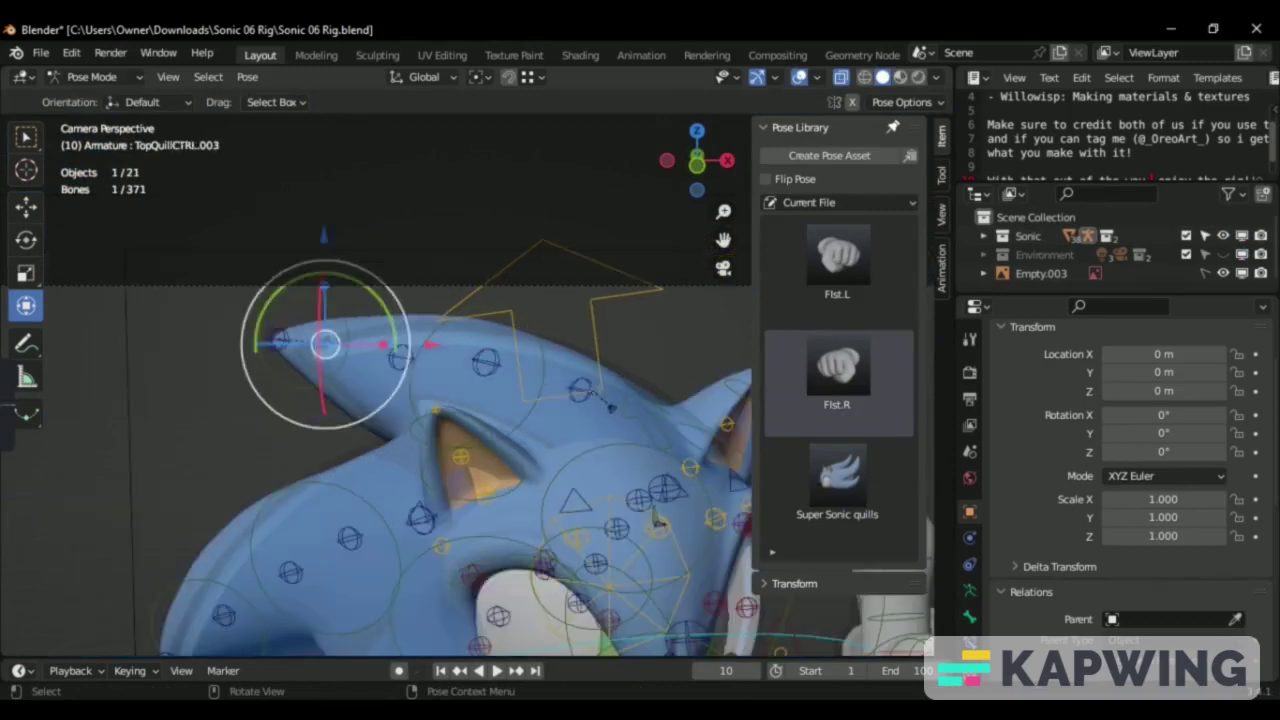
pyautogui.press('g')
pyautogui.click(393, 381)
pyautogui.click(294, 350)
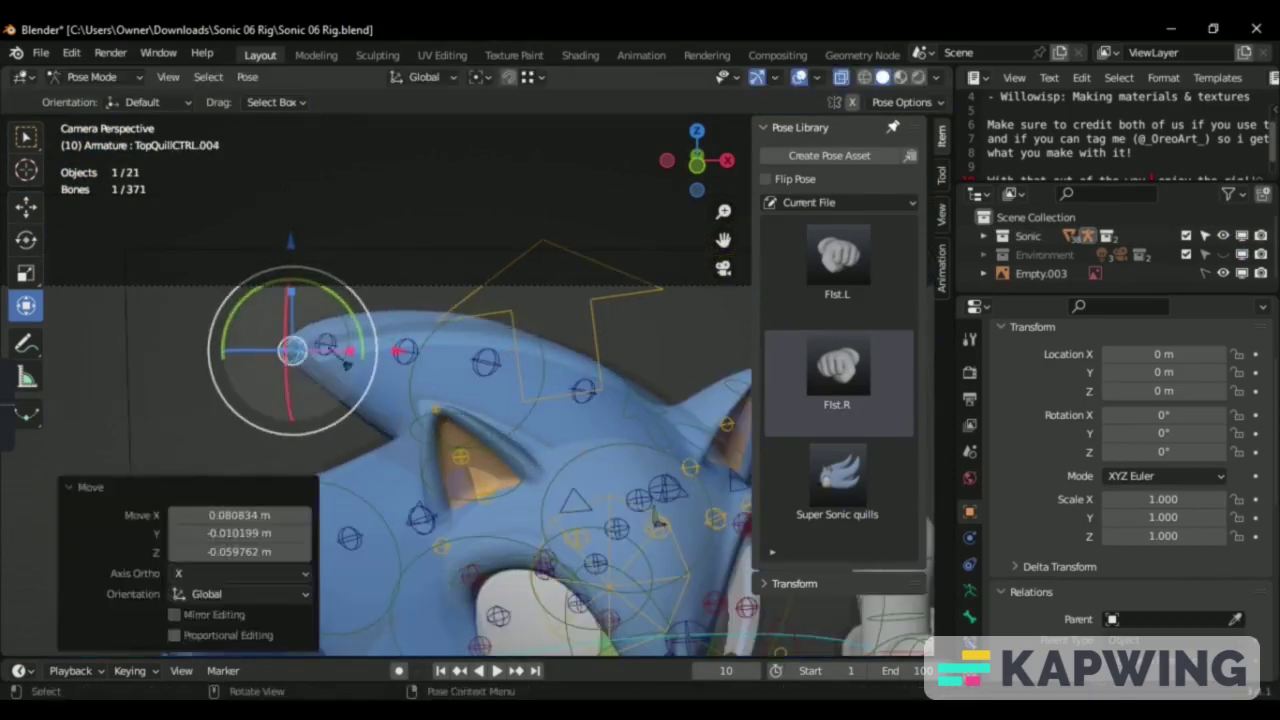
pyautogui.press('g')
pyautogui.click(287, 350)
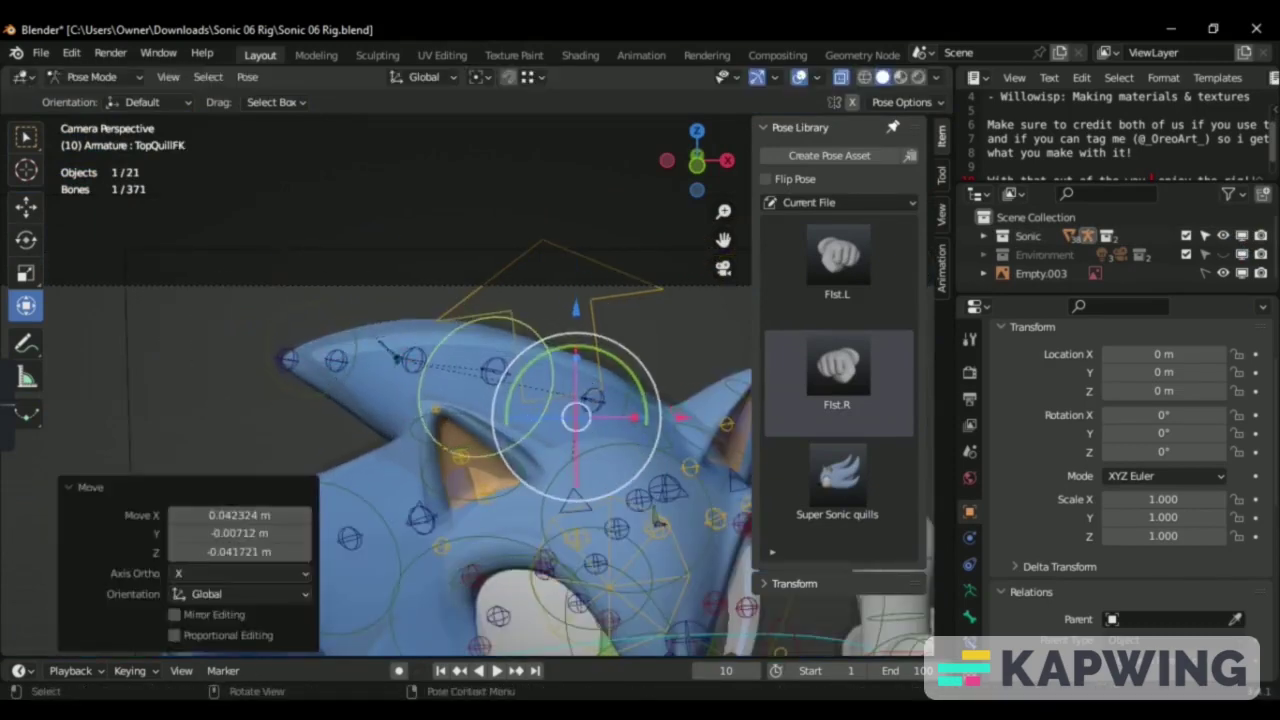
# Bend the top quill slightly and nudge another of its bones into place.
pyautogui.click(408, 363)
pyautogui.press('r')
pyautogui.click(355, 437)
pyautogui.click(523, 300)
pyautogui.press('g')
pyautogui.click(530, 300)
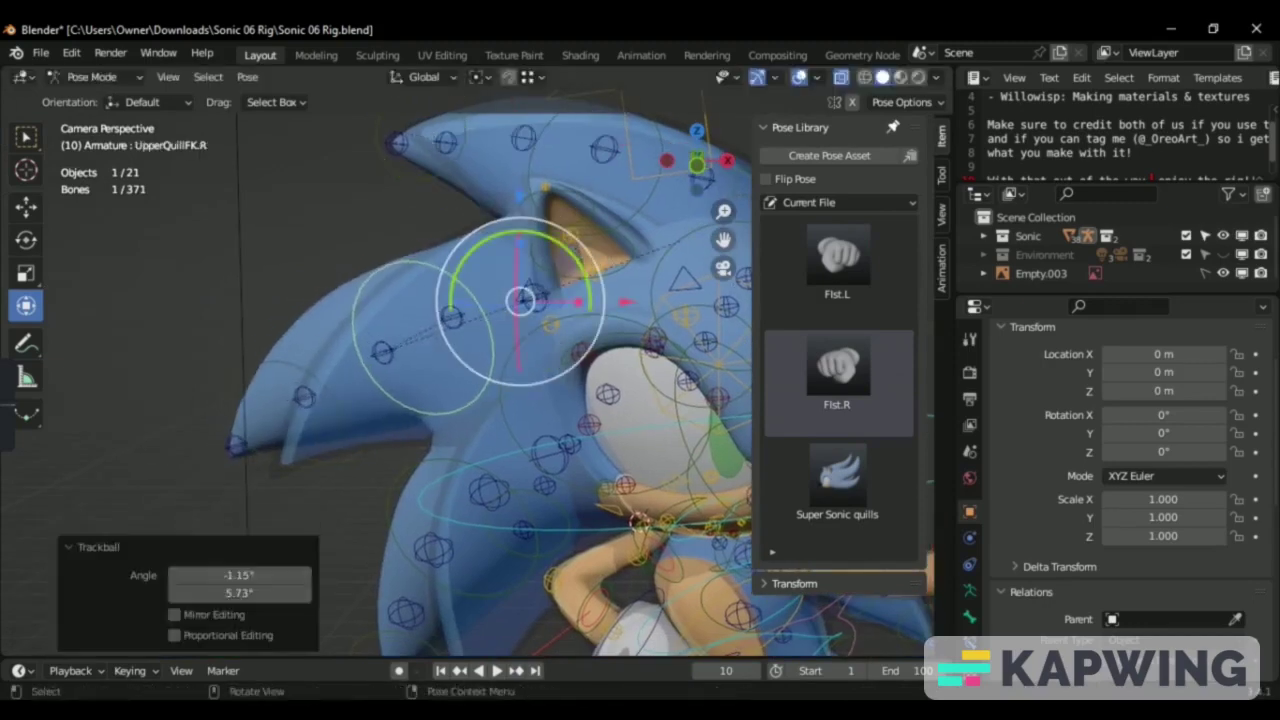
# Move and rotate the upper right quill, then freely rotate the lower right quill.
pyautogui.click(388, 398)
pyautogui.press('g')
pyautogui.click(441, 385)
pyautogui.press('r')
pyautogui.click(290, 320)
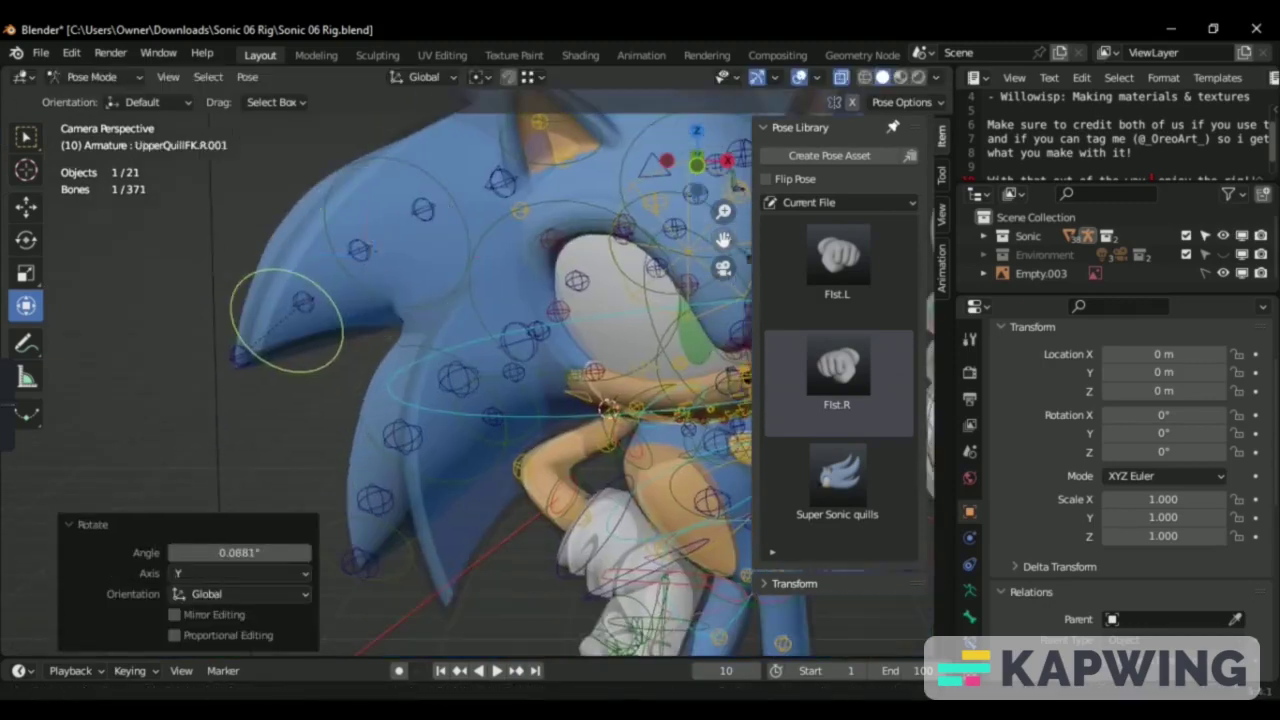
pyautogui.click(508, 350)
pyautogui.press('r')
pyautogui.press('r')
pyautogui.click(530, 300)
pyautogui.click(532, 292)
# Resize and shift the lower quill segments, then nudge the lower quill tip down.
pyautogui.click(537, 560)
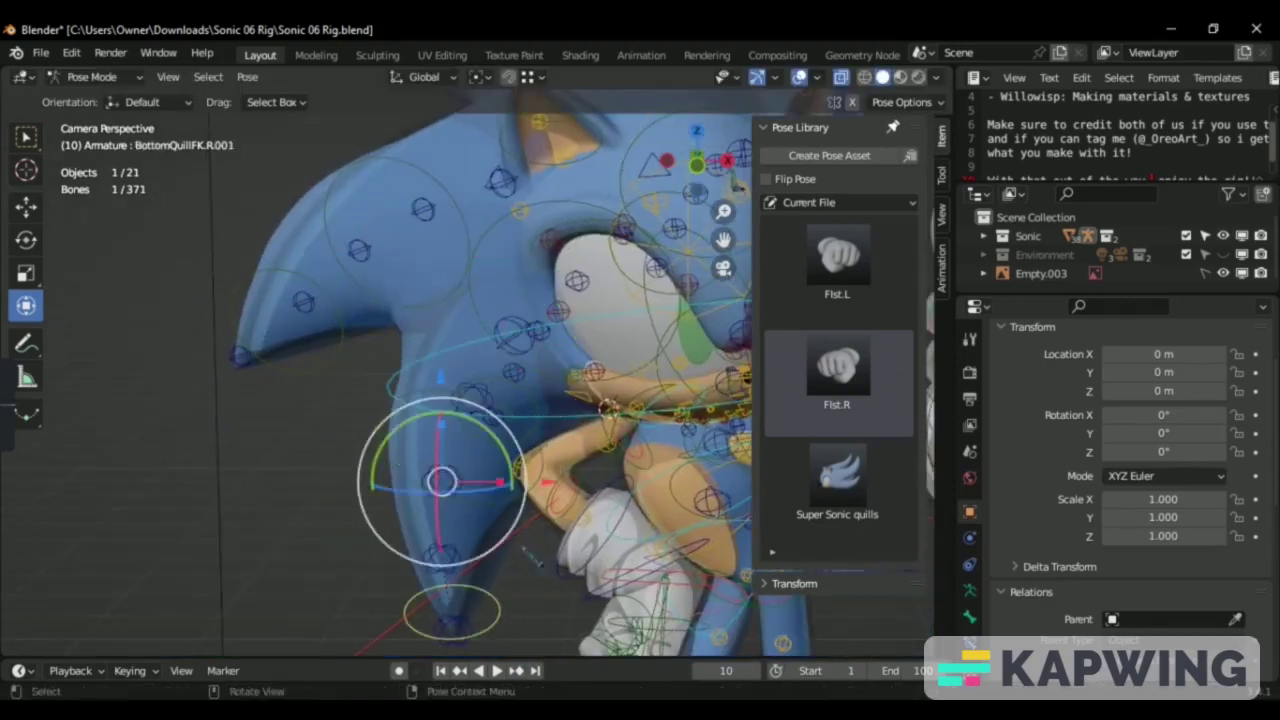
pyautogui.press('s')
pyautogui.click(505, 500)
pyautogui.moveTo(441, 481); pyautogui.dragTo(445, 470)
pyautogui.scroll(-3, 445, 470)
pyautogui.scroll(4, 430, 528)
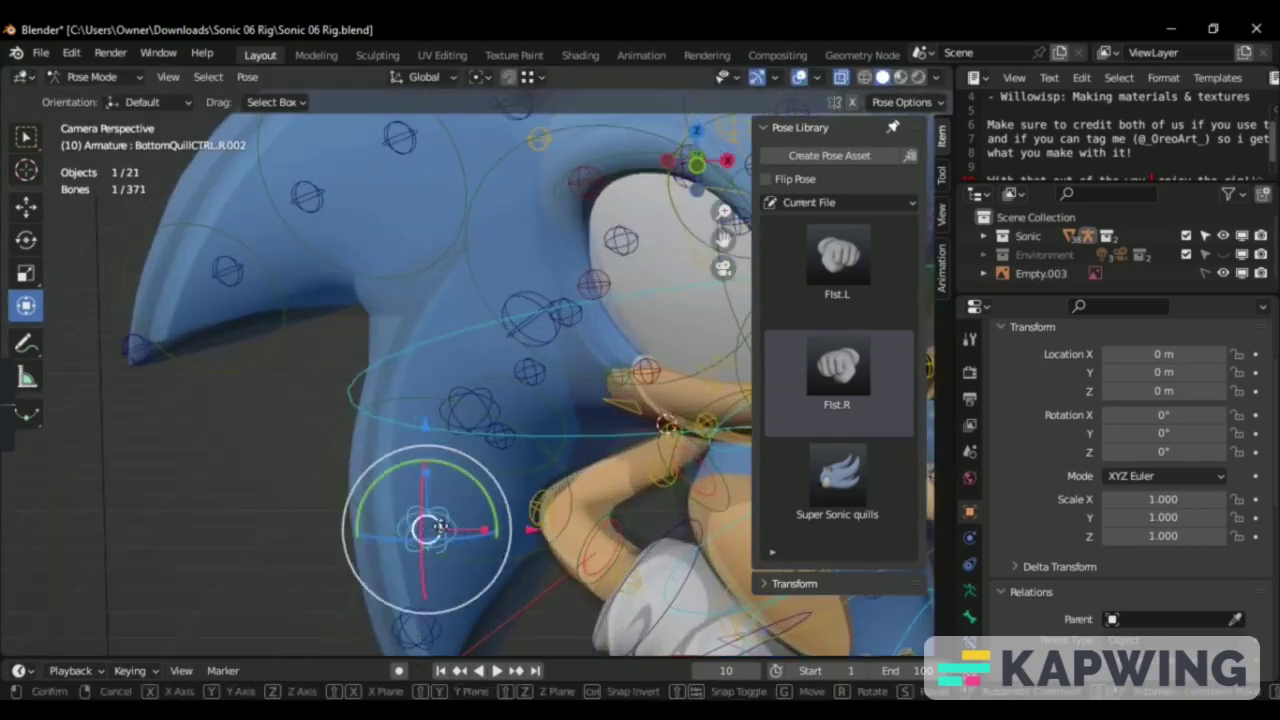
pyautogui.click(415, 612)
pyautogui.moveTo(415, 612); pyautogui.dragTo(410, 626)
# Pull another lower quill control into shape and shrink the lower quill's base slightly.
pyautogui.click(470, 405)
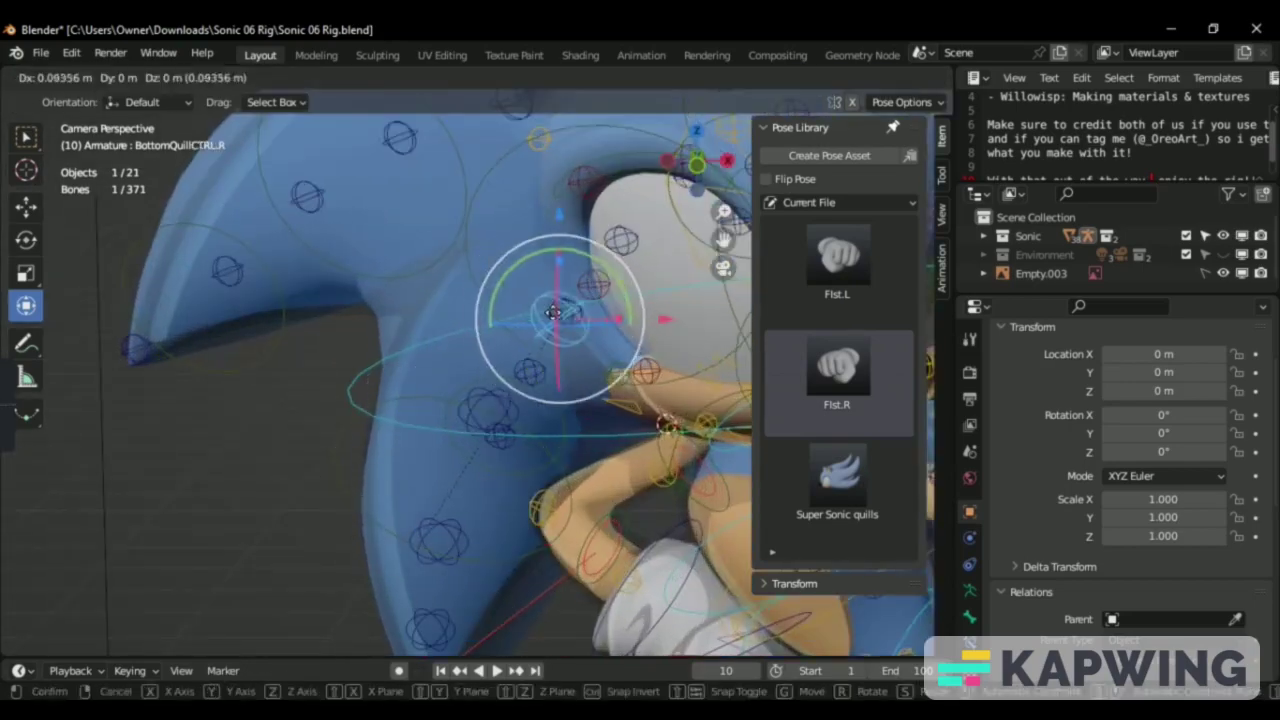
pyautogui.moveTo(470, 405); pyautogui.dragTo(478, 408)
pyautogui.scroll(-3, 478, 408)
pyautogui.scroll(3, 470, 400)
pyautogui.click(457, 388)
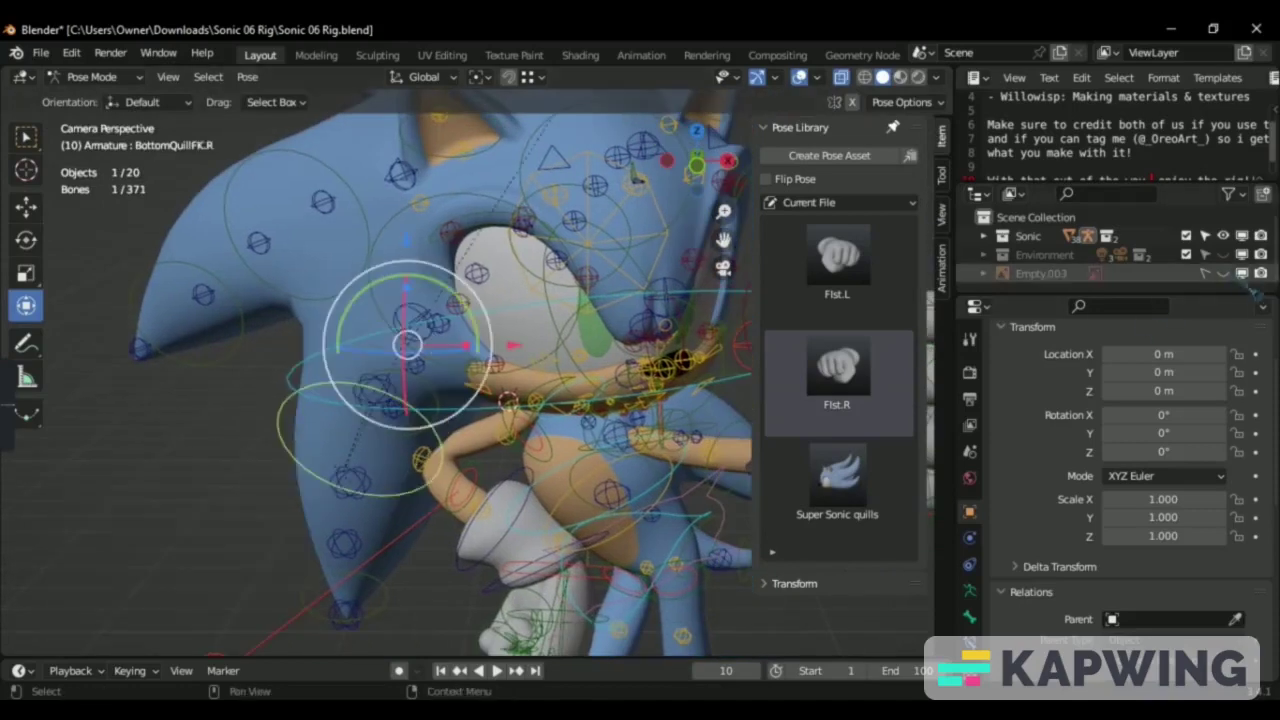
pyautogui.press('s')
pyautogui.click(407, 345)
pyautogui.scroll(3, 400, 350)
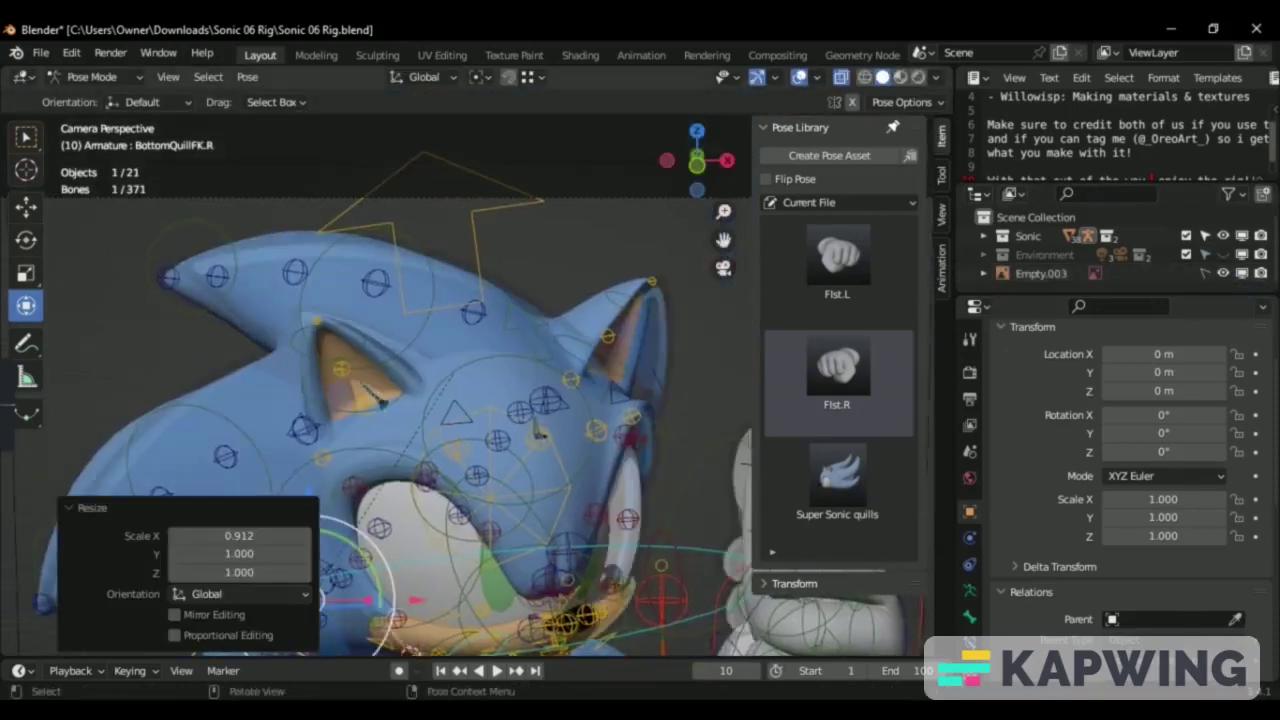
# Rotate the right ear about −20.6° on Y and reshape its tip tweak.
pyautogui.click(300, 392)
pyautogui.moveTo(325, 432); pyautogui.dragTo(330, 430)
pyautogui.click(325, 432)
pyautogui.click(290, 330)
pyautogui.moveTo(260, 300)
pyautogui.mouseDown()
pyautogui.moveTo(300, 280)
pyautogui.moveTo(225, 278)
pyautogui.mouseUp()
pyautogui.click(225, 278)
# Rotate the left ear, turning it 9.56° on Z, and reshape its tip tweak.
pyautogui.click(600, 395)
pyautogui.press('r')
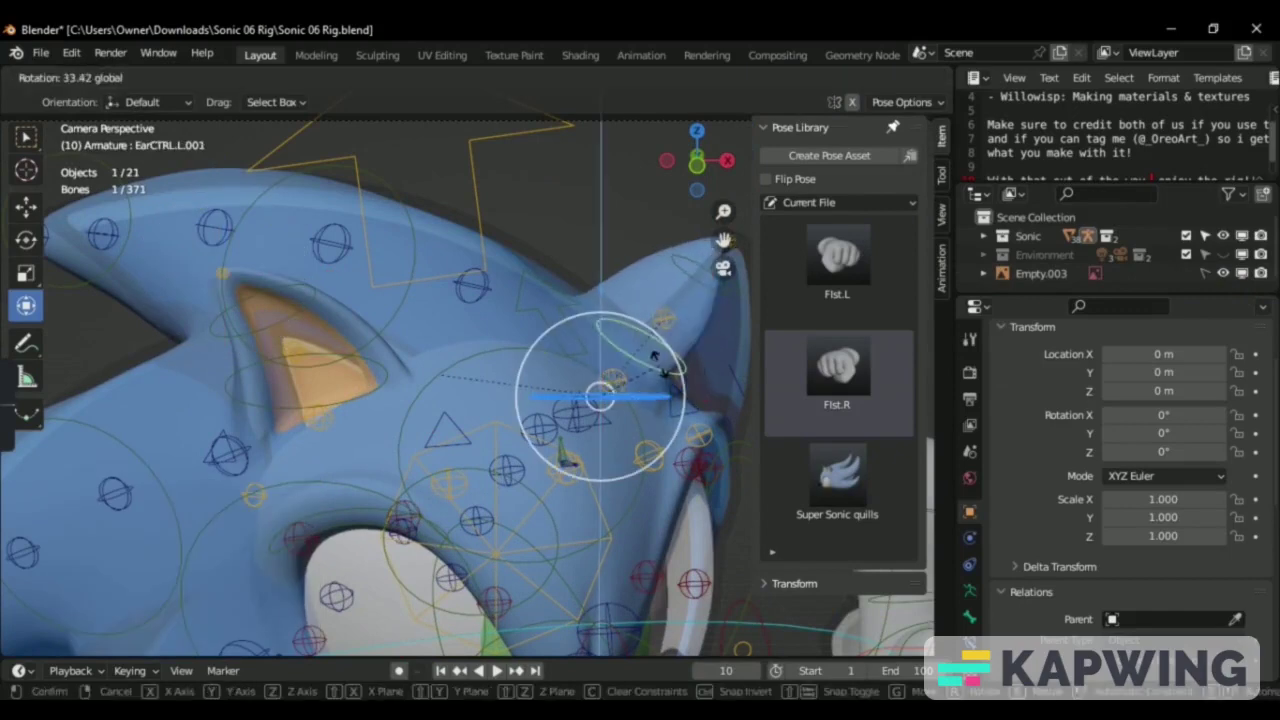
pyautogui.click(655, 356)
pyautogui.click(660, 419)
pyautogui.click(645, 398)
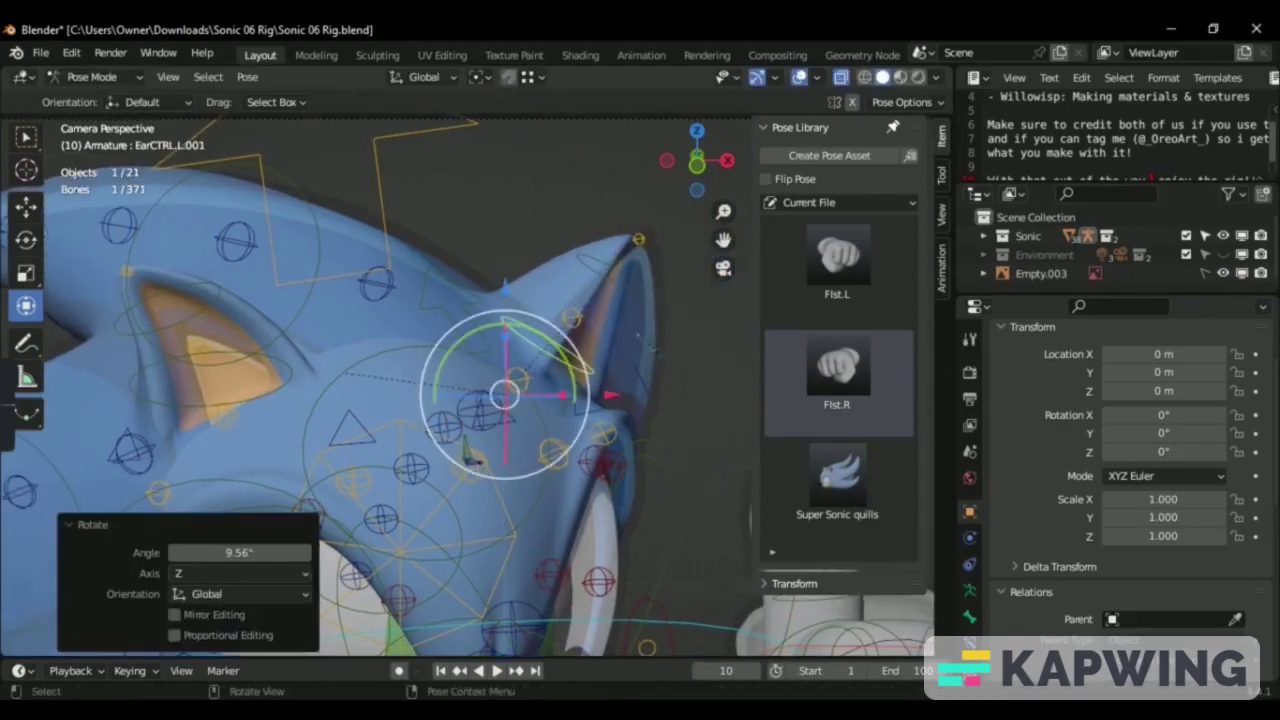
pyautogui.press('g')
pyautogui.click(585, 343)
pyautogui.moveTo(650, 245); pyautogui.dragTo(667, 256)
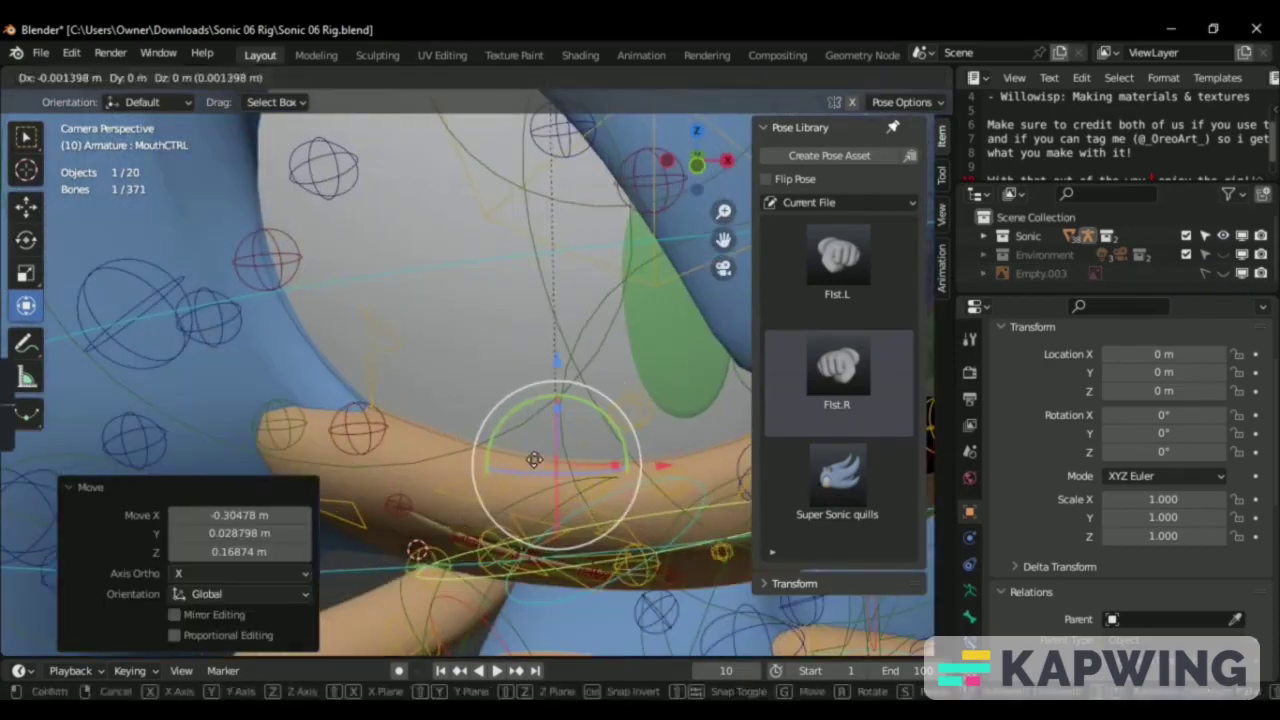
# Move the right lip corner into place and begin repositioning the eye shine highlight.
pyautogui.press('g')
pyautogui.click(379, 454)
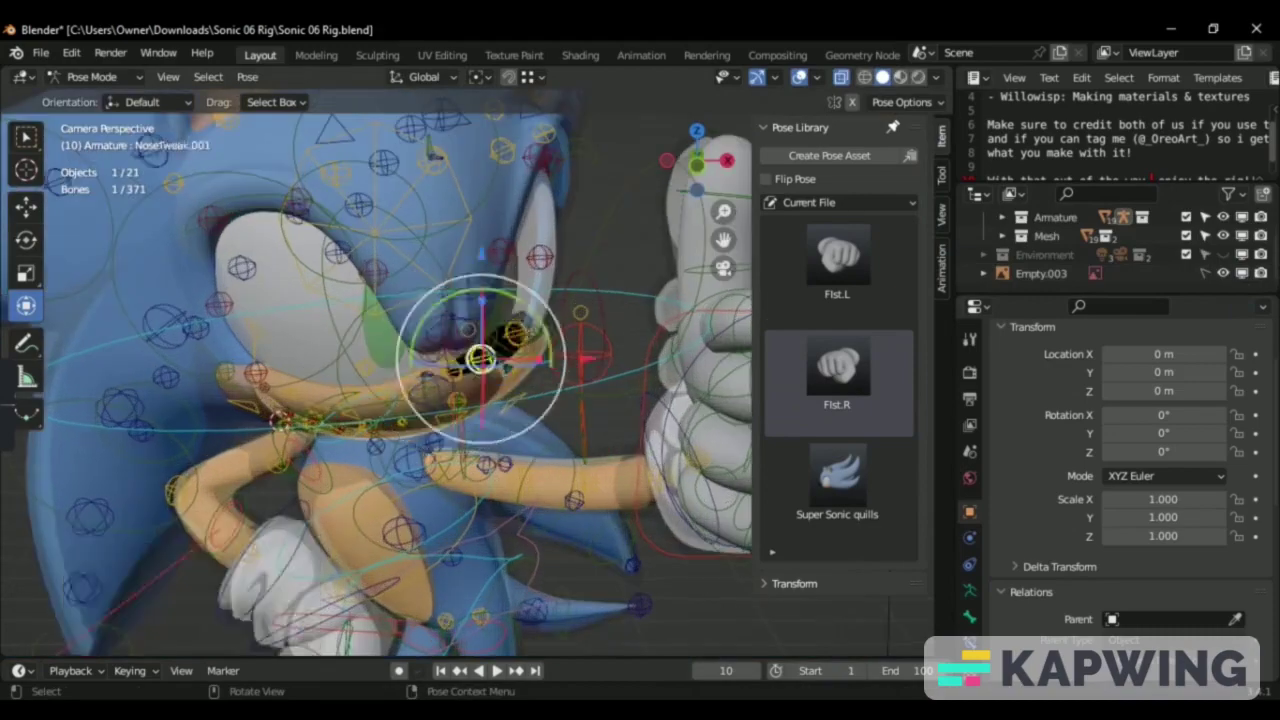
pyautogui.press('g')
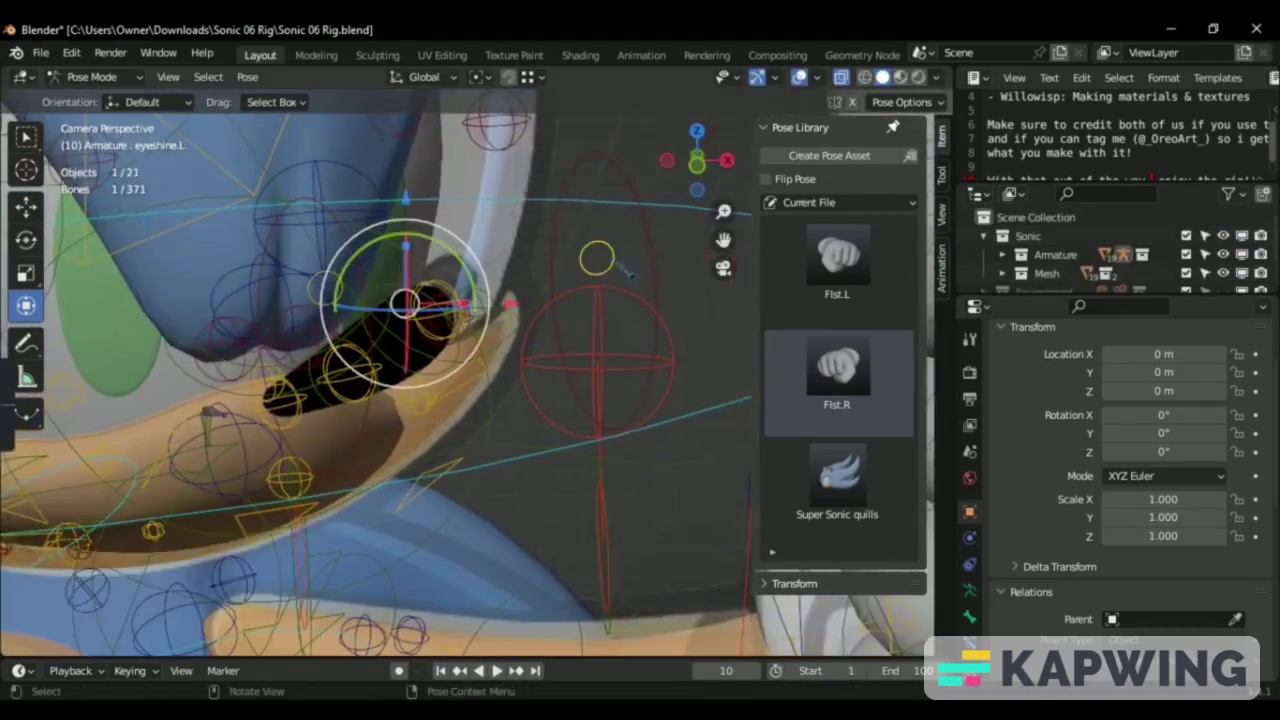